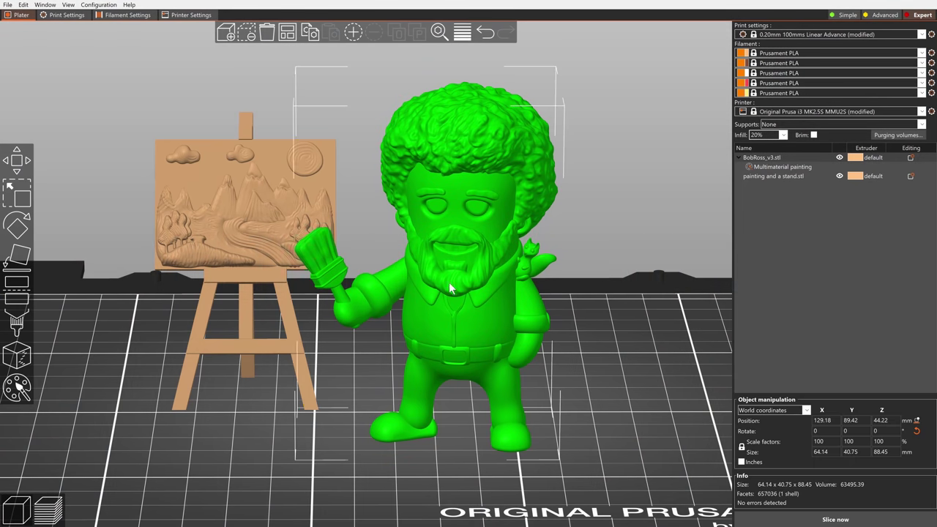
# Start multi-material painting with Extruder 2 as first colour and Extruder 3 as second.
pyautogui.click(22, 392)
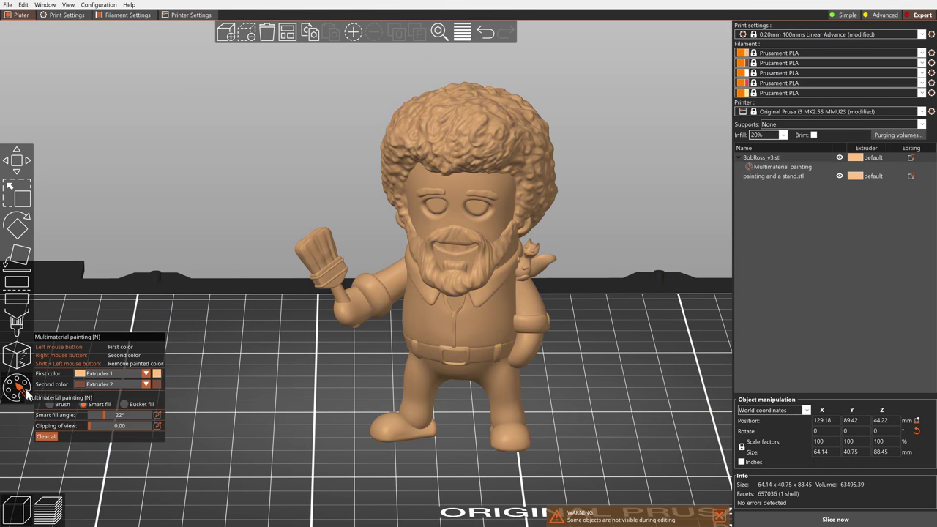
pyautogui.click(144, 374)
pyautogui.click(140, 390)
pyautogui.click(144, 384)
pyautogui.click(132, 413)
pyautogui.scroll(5, 380, 216)
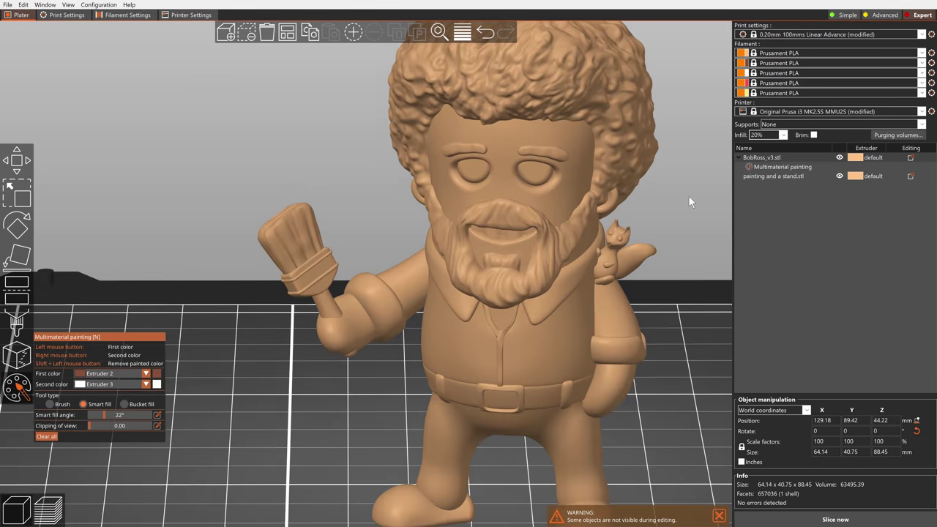
# Paint both eyebrows brown and both eyes white.
pyautogui.click(347, 203)
pyautogui.click(423, 208)
pyautogui.rightClick(355, 225)
pyautogui.rightClick(415, 227)
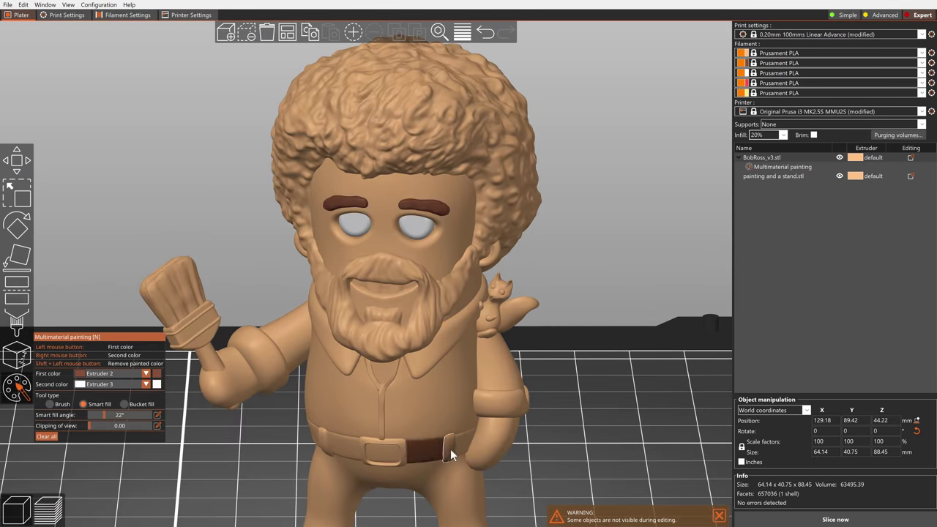
# Paint the belt, shirt placket line and wrist cuffs brown, and the belt loops and buckle white.
pyautogui.click(428, 450)
pyautogui.rightClick(448, 448)
pyautogui.rightClick(328, 445)
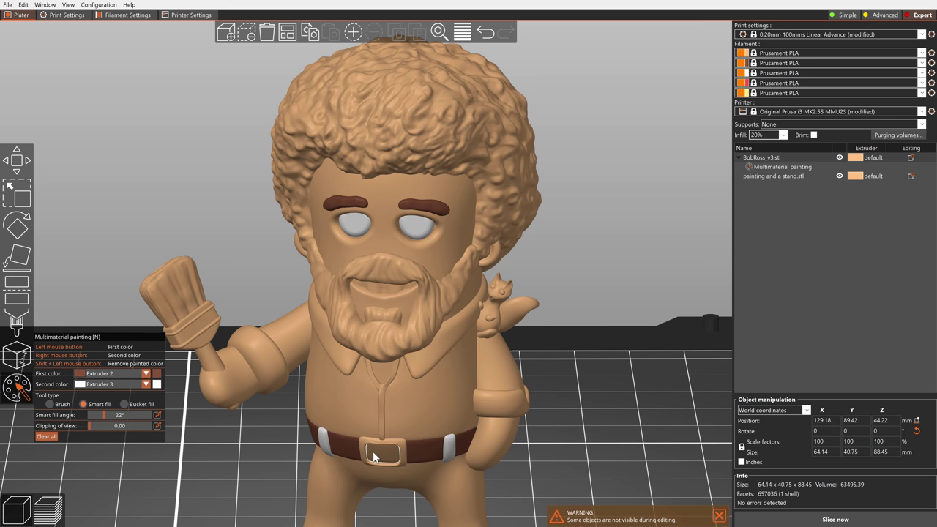
pyautogui.rightClick(375, 450)
pyautogui.click(382, 432)
pyautogui.click(504, 401)
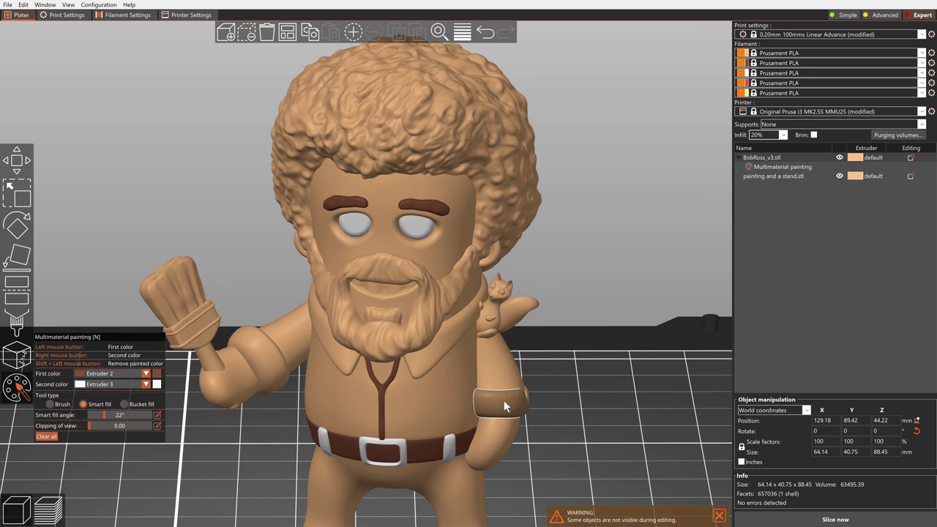
pyautogui.click(276, 364)
# Switch the paint colours to Extruder 4 first and Extruder 5 second.
pyautogui.click(110, 373)
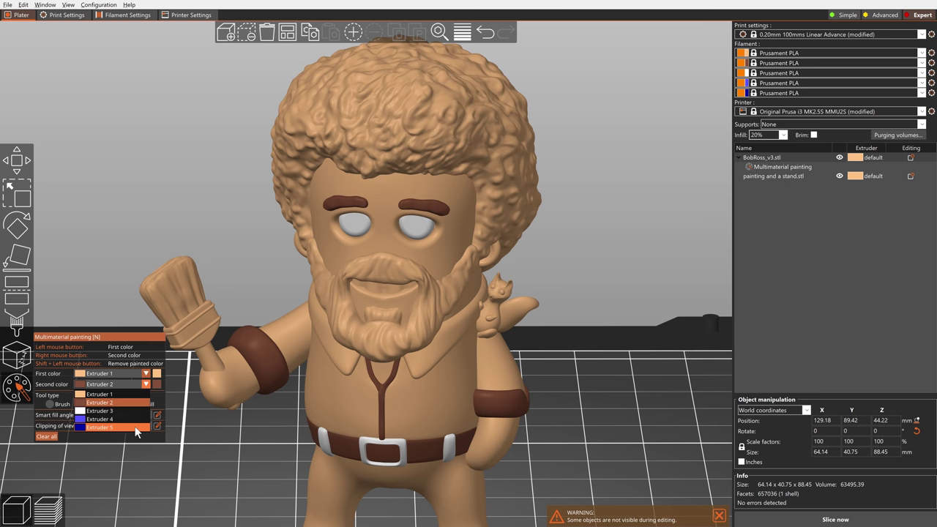
pyautogui.click(99, 384)
pyautogui.click(110, 374)
pyautogui.click(132, 408)
# Paint the pants dark blue and both shirt halves plus the upper shirt blue.
pyautogui.rightClick(333, 473)
pyautogui.click(427, 415)
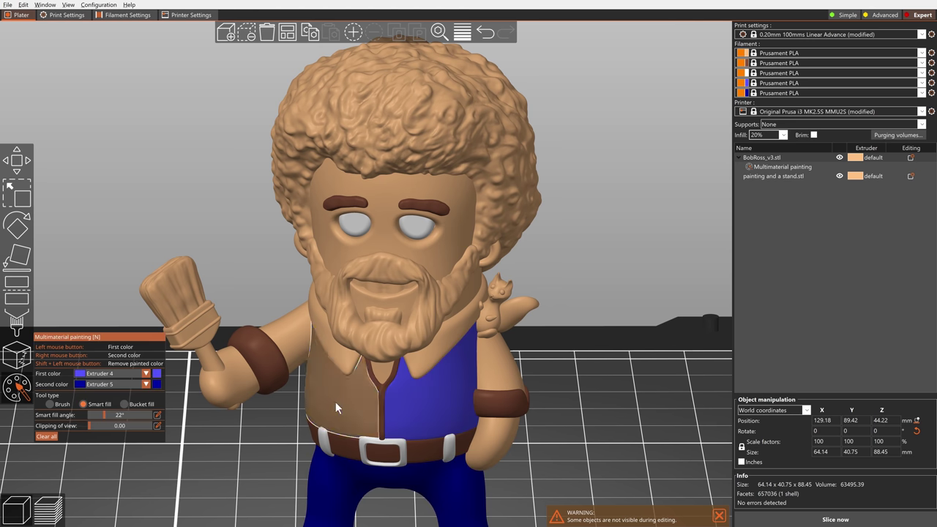
pyautogui.click(335, 402)
pyautogui.keyDown('alt'); pyautogui.scroll(-4, 339, 352); pyautogui.keyUp('alt')
pyautogui.click(340, 353)
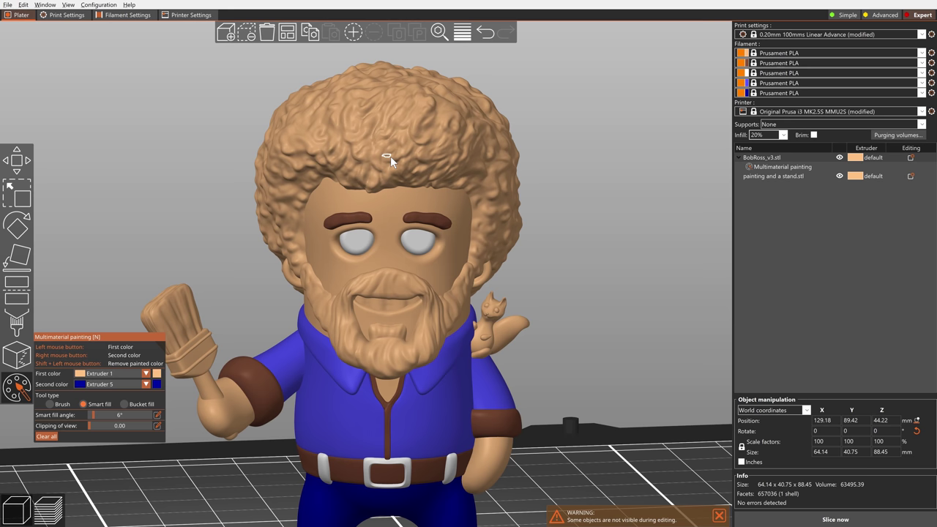
pyautogui.keyDown('alt'); pyautogui.scroll(13, 312, 235); pyautogui.keyUp('alt')
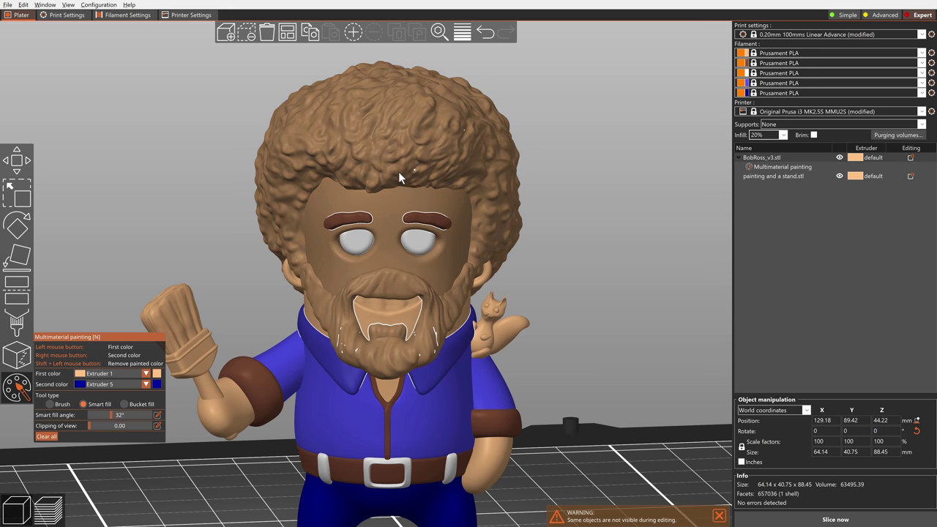
pyautogui.keyDown('alt'); pyautogui.scroll(-5, 323, 254); pyautogui.keyUp('alt')
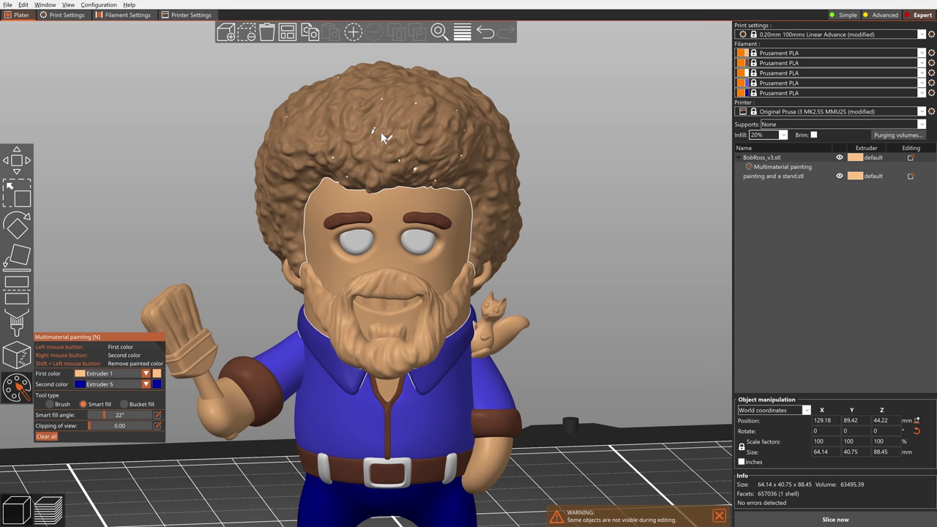
pyautogui.click(146, 373)
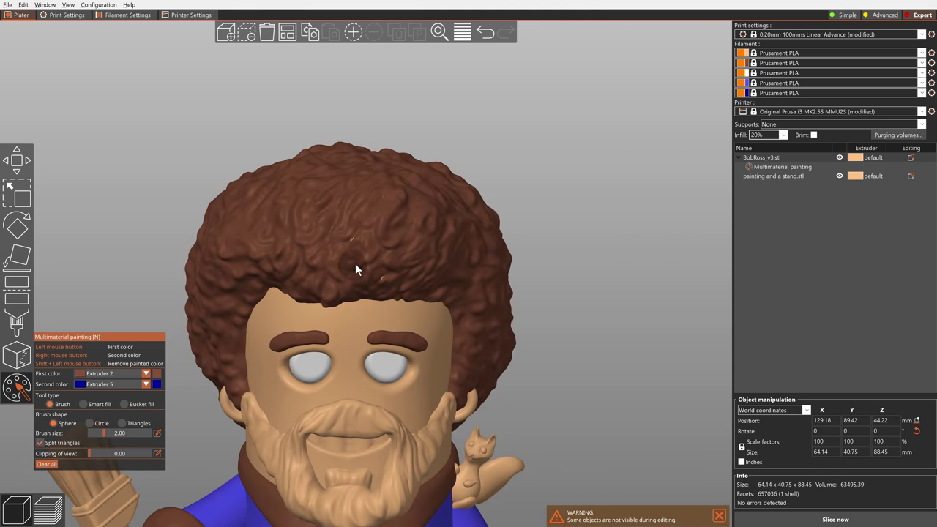
# Bucket-fill the hair and beard black and paint black pupils on both eyes.
pyautogui.moveTo(355, 264); pyautogui.dragTo(478, 192)
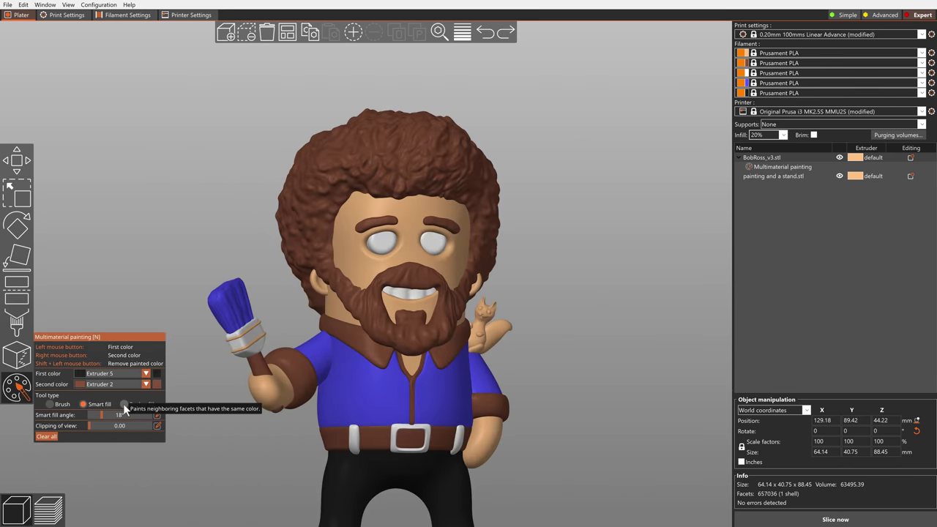
pyautogui.click(123, 404)
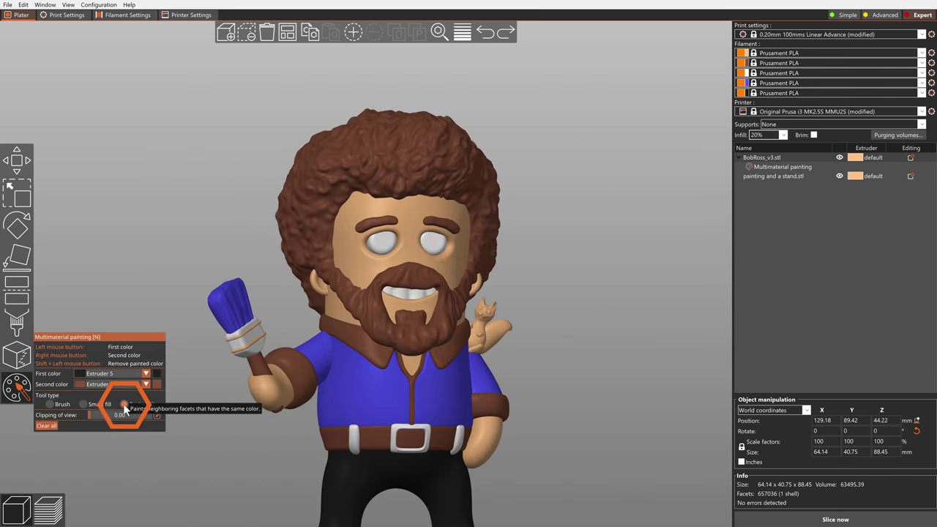
pyautogui.click(369, 313)
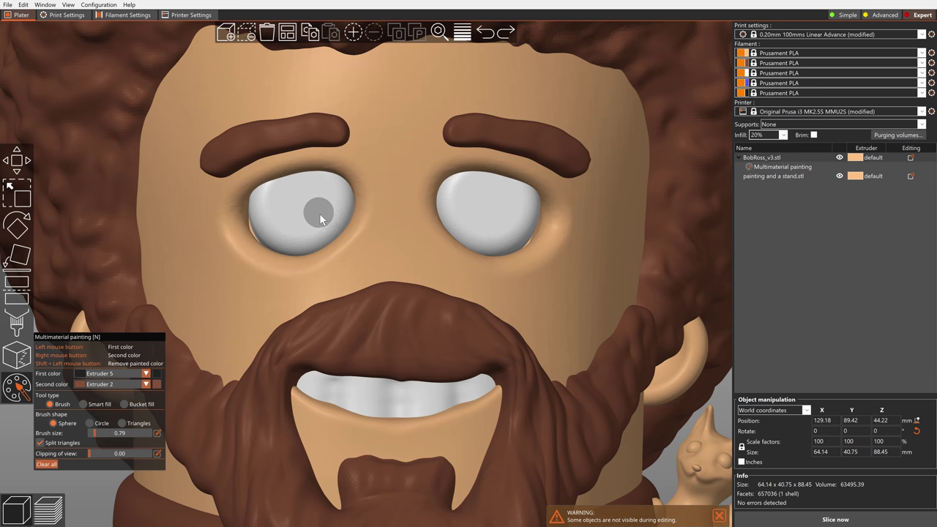
pyautogui.click(318, 213)
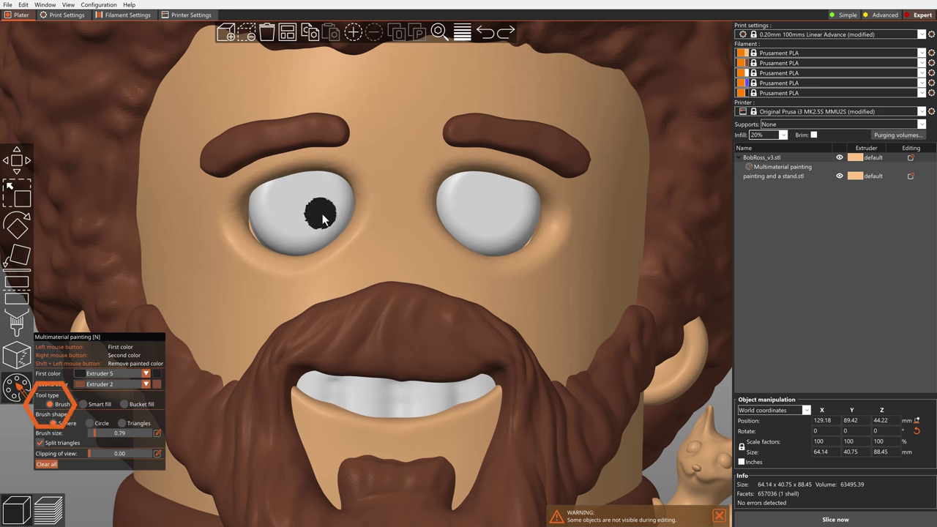
pyautogui.click(469, 215)
pyautogui.scroll(-5, 467, 249)
pyautogui.scroll(-5, 463, 257)
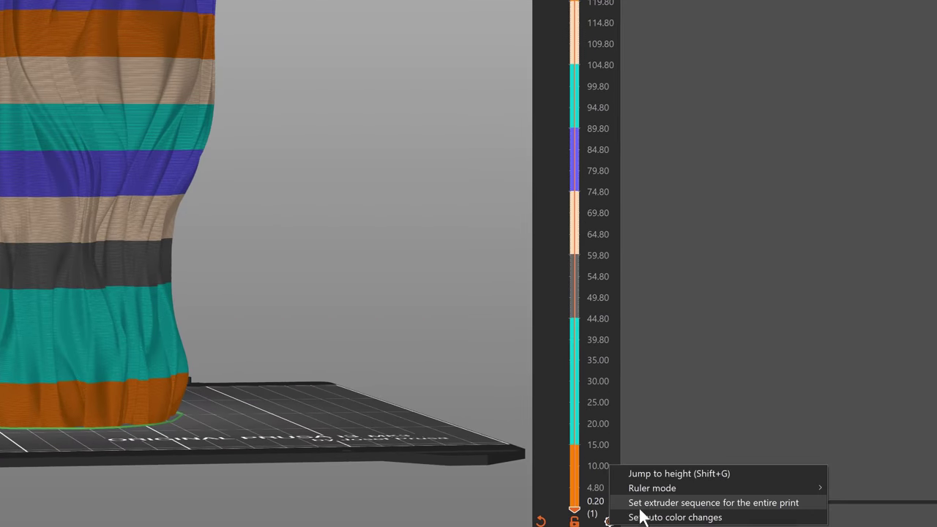
# Apply a random extruder sequence changing every 5 mm across the entire print.
pyautogui.click(646, 504)
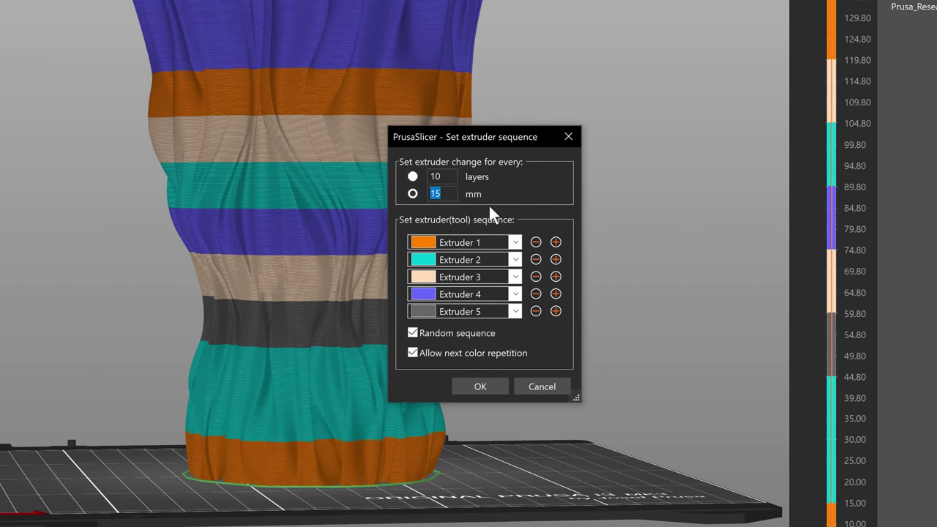
pyautogui.write('5')
pyautogui.click(501, 381)
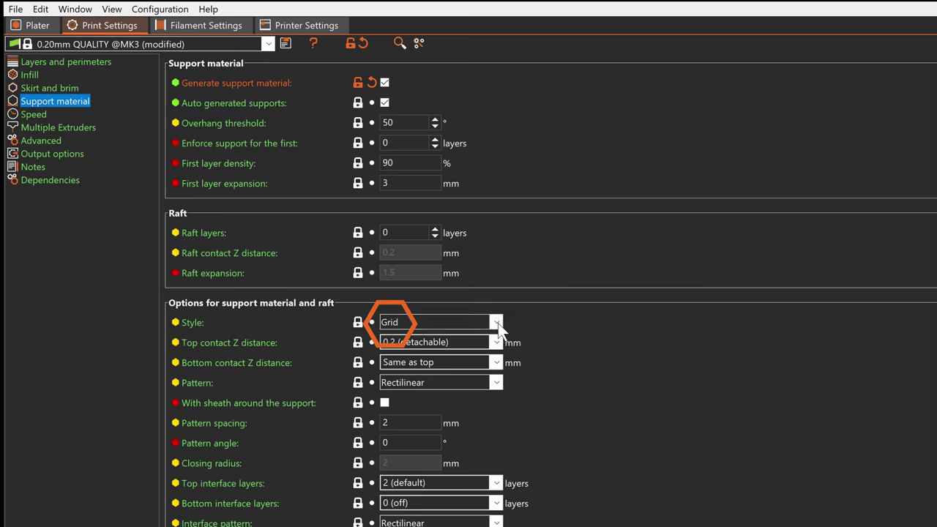
# Browse the support styles and set bottom contact Z distance to 0.15 mm.
pyautogui.click(497, 322)
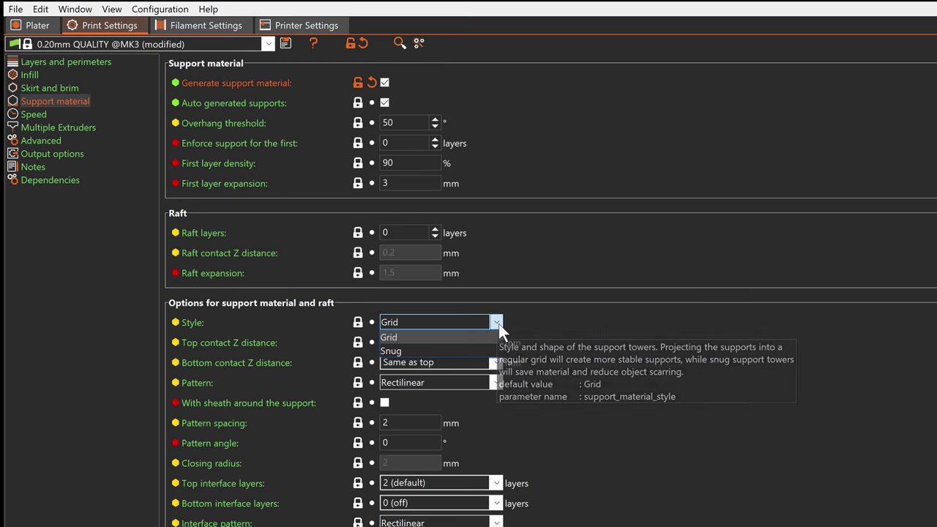
pyautogui.click(495, 351)
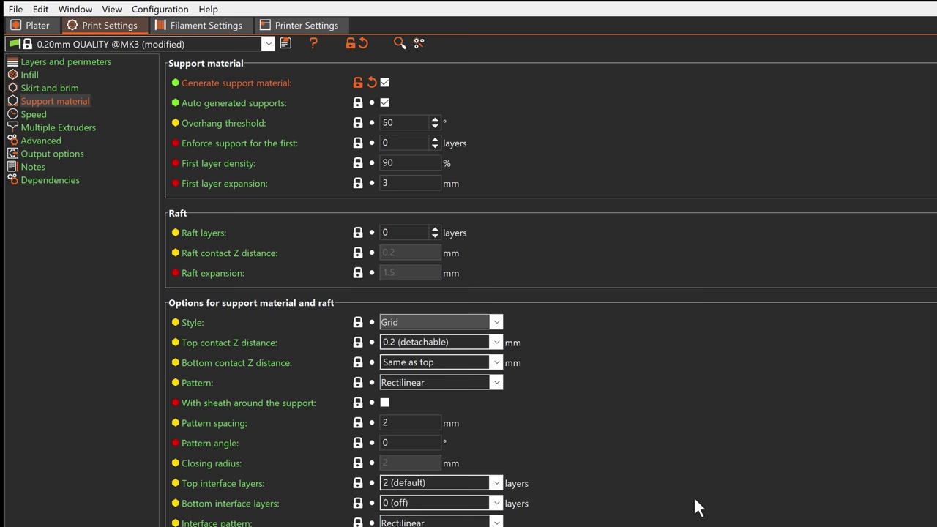
pyautogui.click(456, 364)
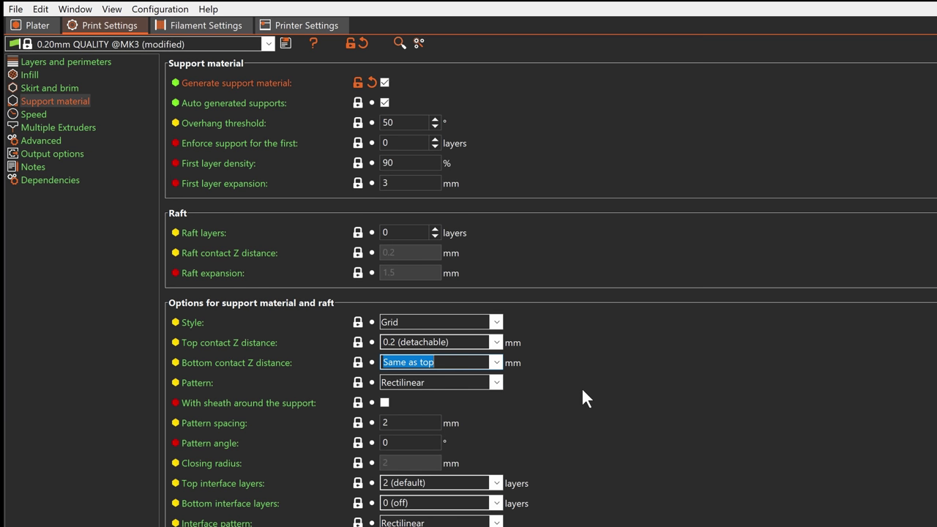
pyautogui.write('0.15')
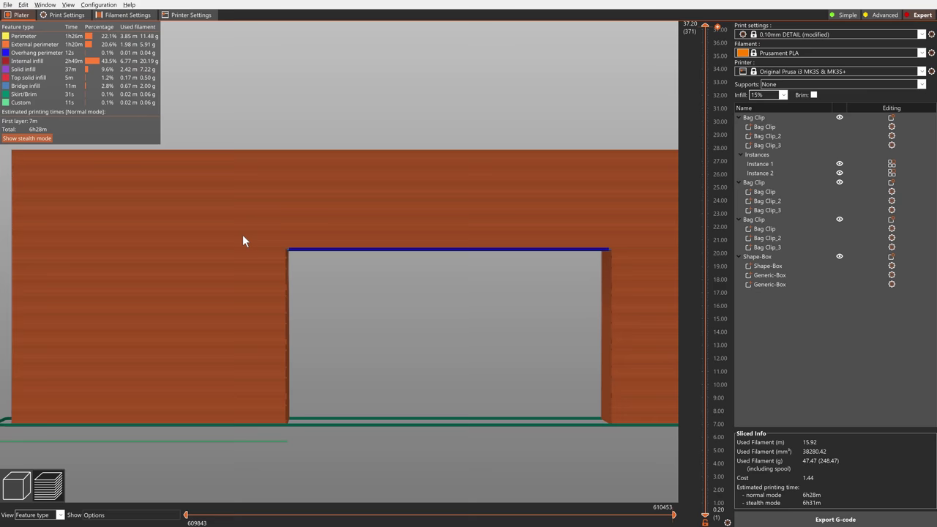
# Zoom and pan the sliced preview along the bridge over the box opening, then open settings search.
pyautogui.scroll(5, 244, 240)
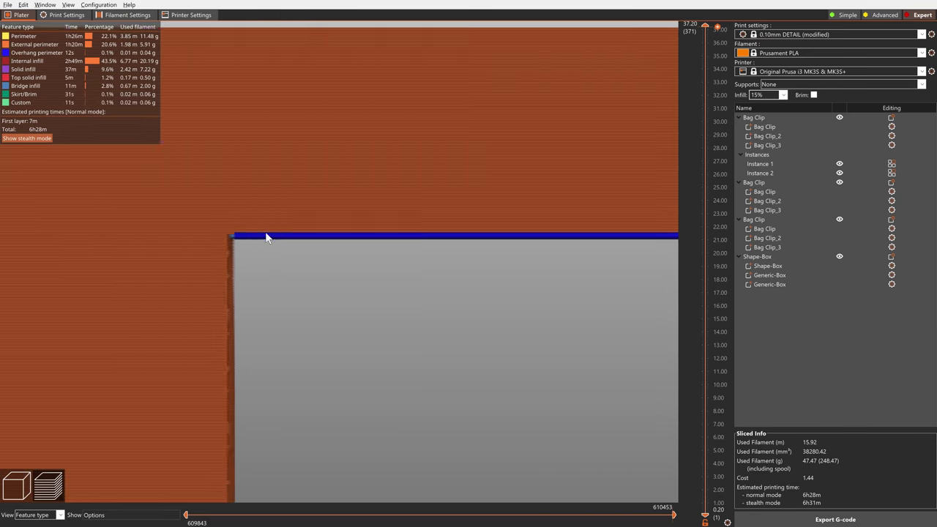
pyautogui.moveTo(268, 265); pyautogui.dragTo(317, 270, button='right')
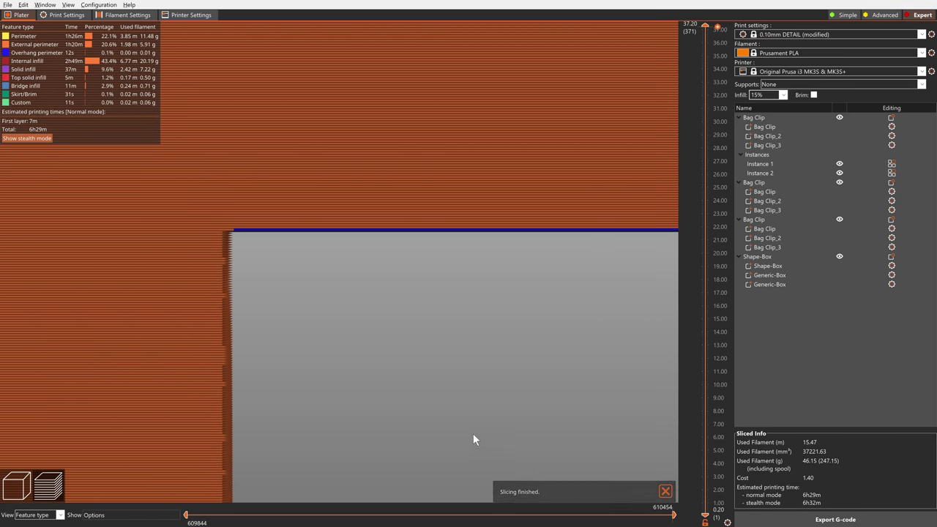
pyautogui.scroll(-2, 473, 433)
pyautogui.scroll(-5, 489, 427)
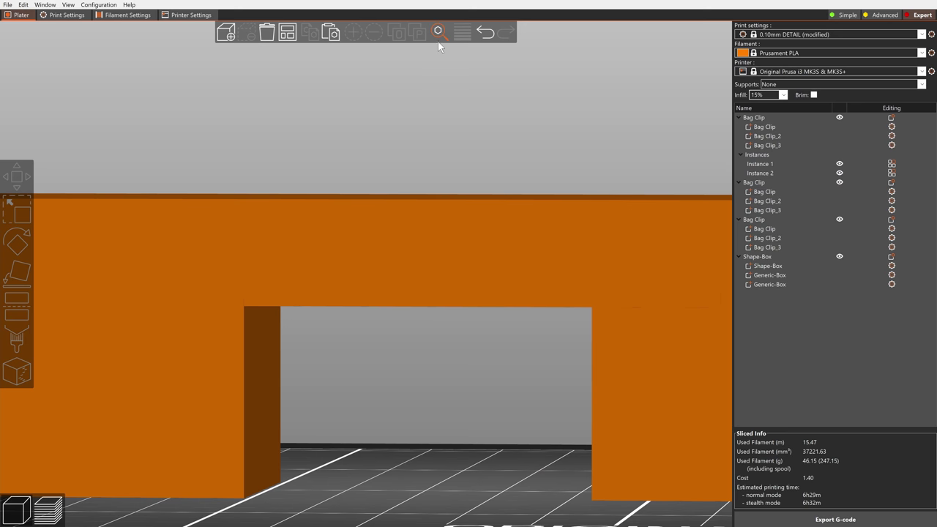
pyautogui.click(438, 42)
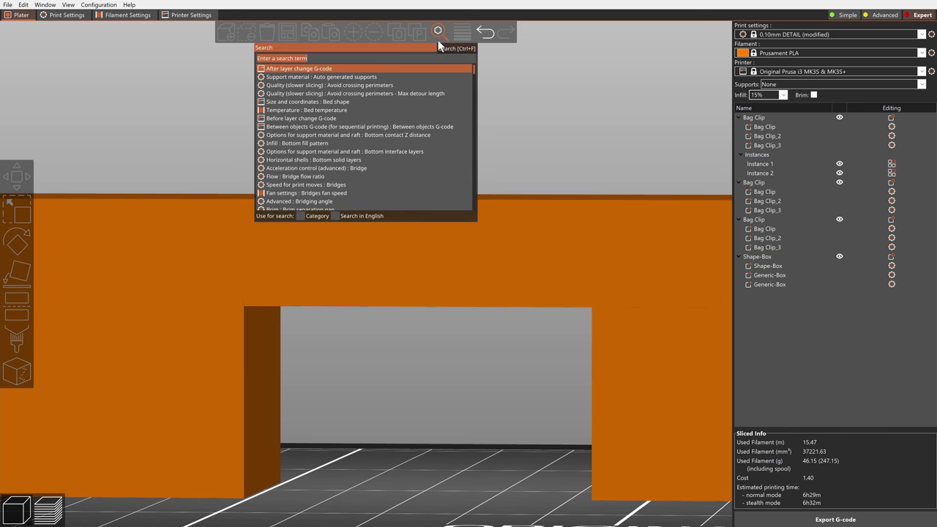
# Search for 'thick' and enable the Thick bridges print setting.
pyautogui.write('thick')
pyautogui.press('Return')
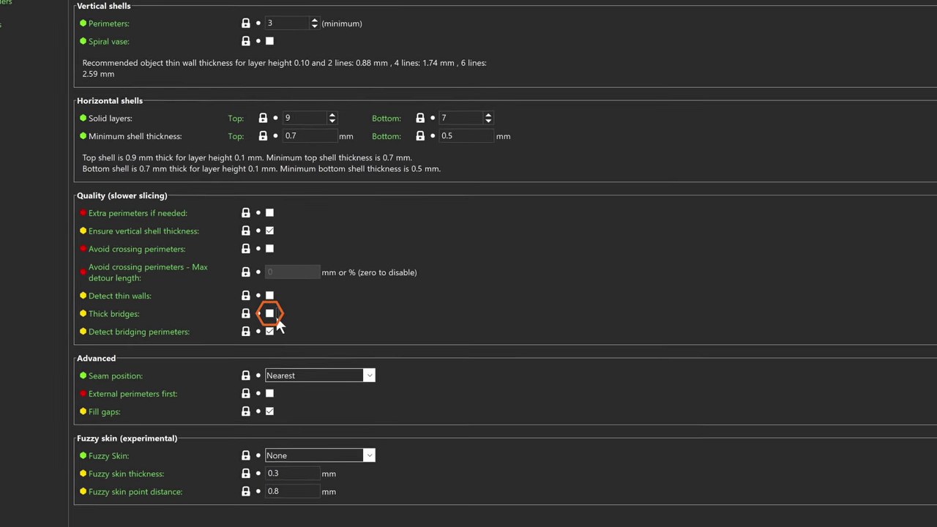
pyautogui.click(281, 323)
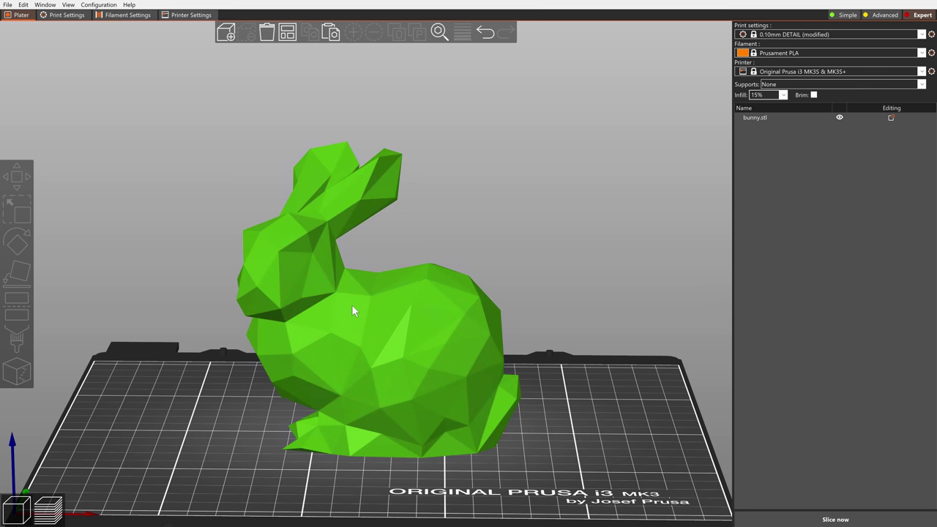
pyautogui.click(351, 306)
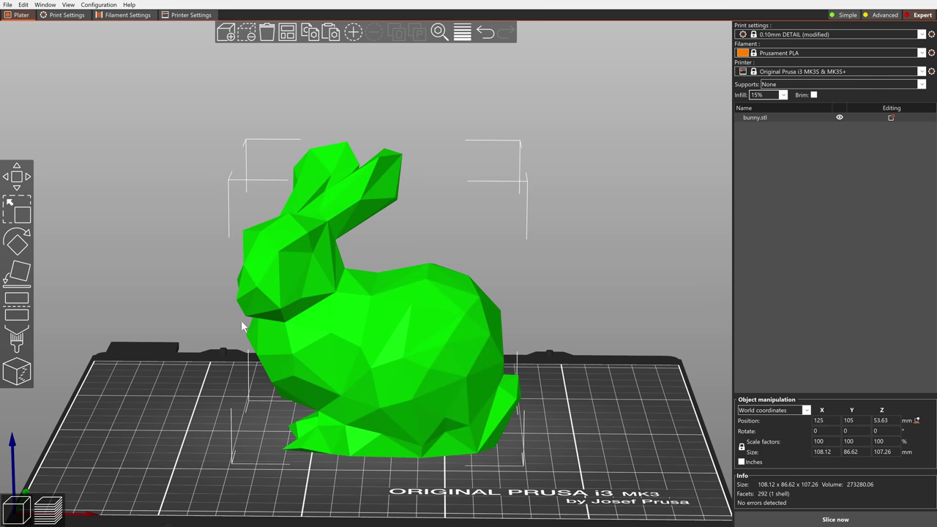
# Enter paint-on supports and highlight the bunny's overhangs at 55°.
pyautogui.click(16, 339)
pyautogui.moveTo(312, 265); pyautogui.dragTo(338, 244)
pyautogui.scroll(5, 323, 219)
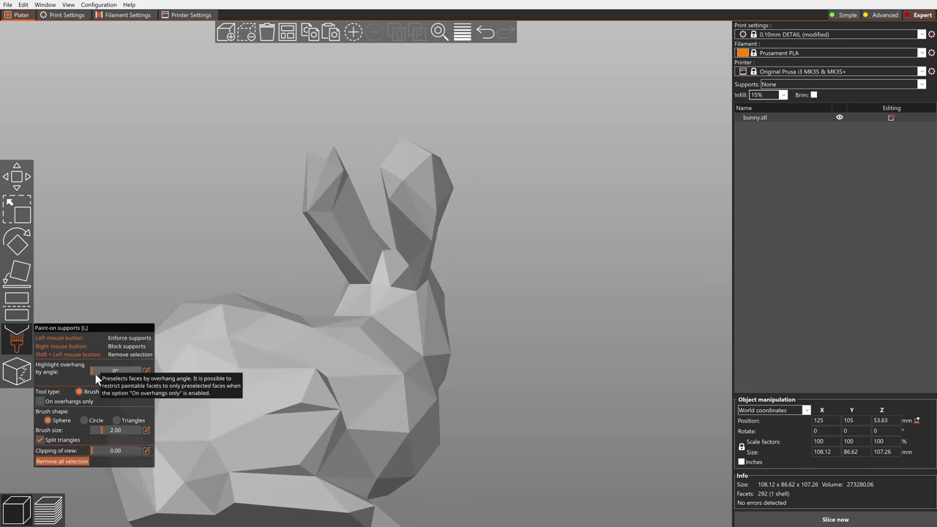
pyautogui.moveTo(95, 373); pyautogui.dragTo(123, 378)
# Paint support enforcers onto one bunny ear and turn on On overhangs only.
pyautogui.scroll(8, 168, 219)
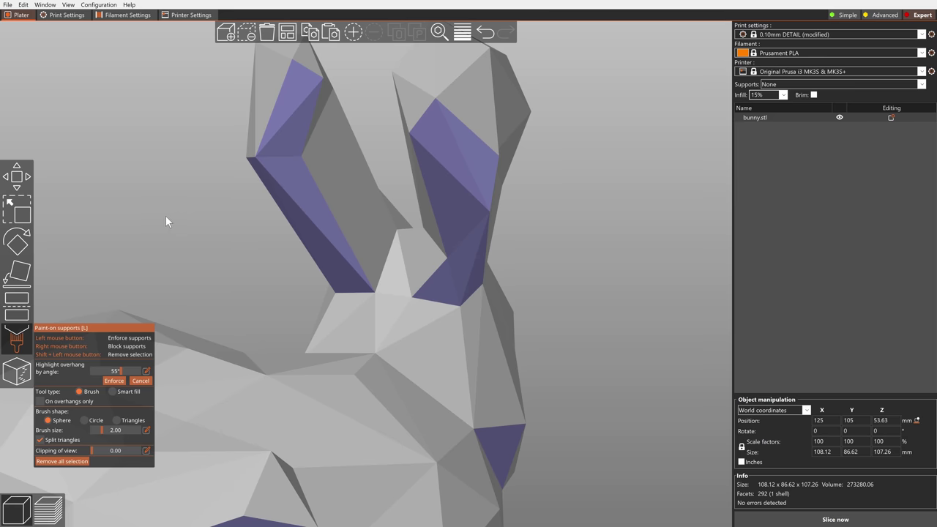
pyautogui.moveTo(235, 222); pyautogui.dragTo(301, 264, button='middle')
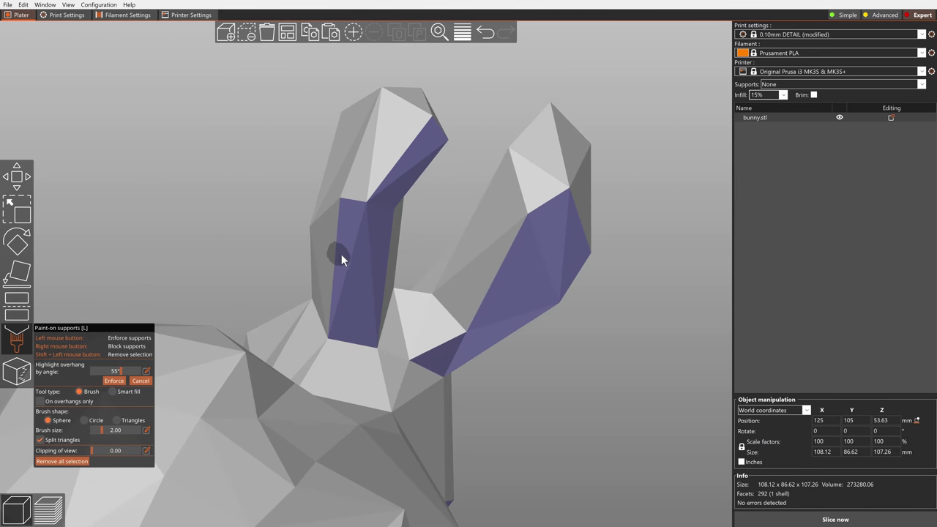
pyautogui.moveTo(342, 254); pyautogui.dragTo(352, 199)
pyautogui.moveTo(334, 288)
pyautogui.mouseDown()
pyautogui.moveTo(360, 215)
pyautogui.moveTo(364, 237)
pyautogui.mouseUp()
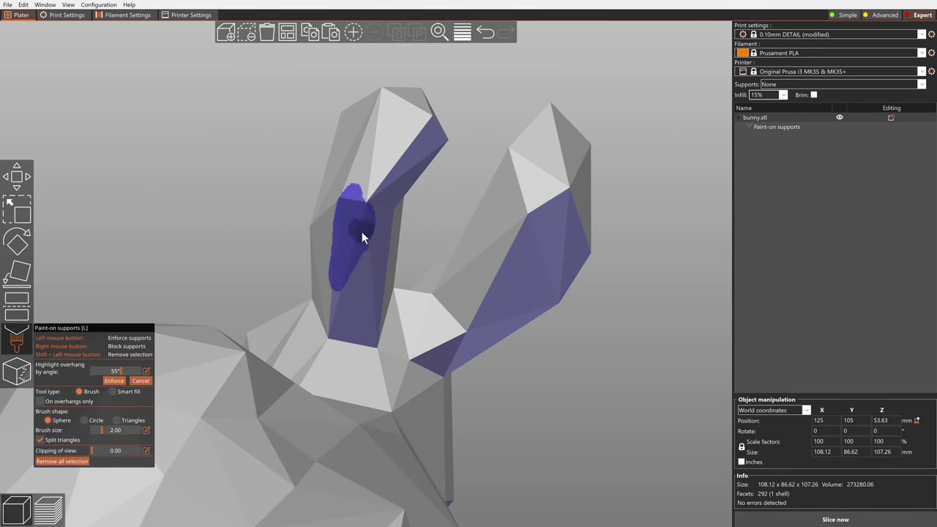
pyautogui.click(71, 402)
# Brush support enforcers over the right ear's overhang face.
pyautogui.moveTo(408, 254); pyautogui.dragTo(370, 318, button='middle')
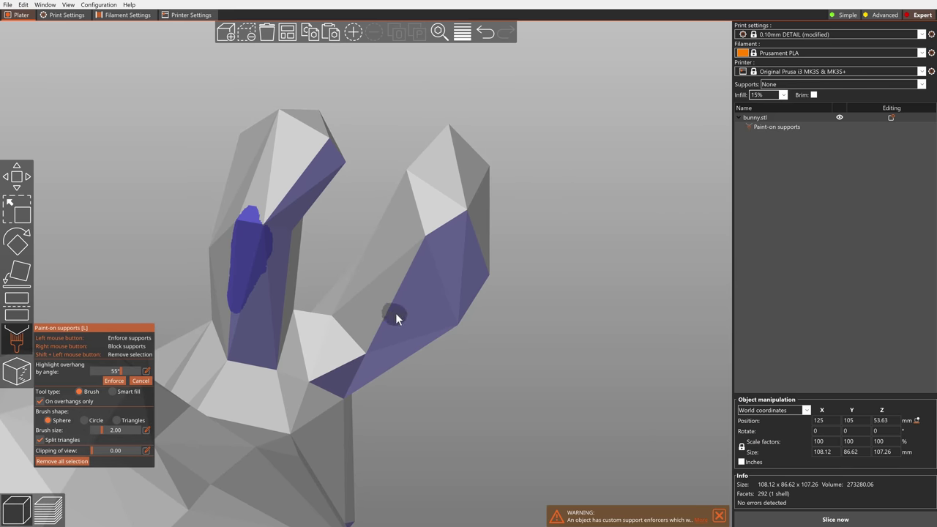
pyautogui.moveTo(394, 314); pyautogui.dragTo(410, 263)
pyautogui.moveTo(390, 326)
pyautogui.mouseDown()
pyautogui.moveTo(425, 284)
pyautogui.moveTo(446, 222)
pyautogui.mouseUp()
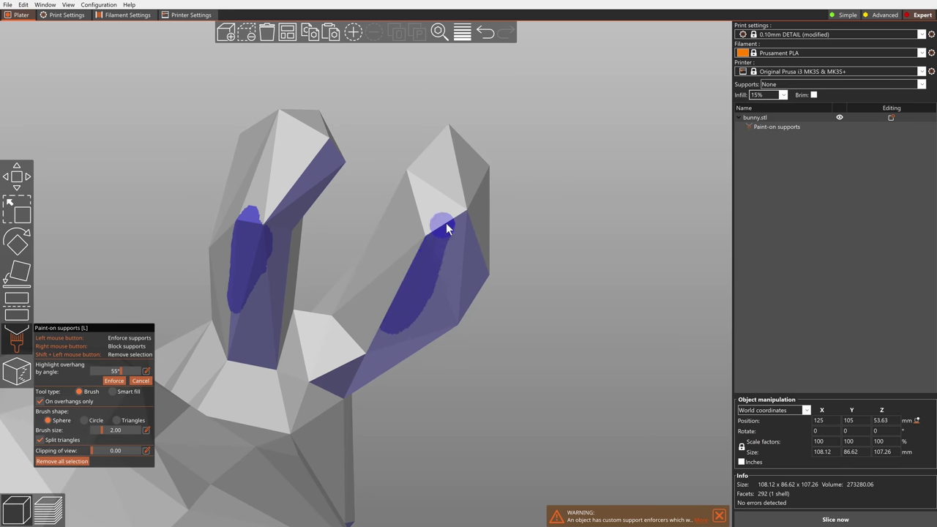
pyautogui.moveTo(417, 328)
pyautogui.mouseDown()
pyautogui.moveTo(466, 216)
pyautogui.moveTo(475, 274)
pyautogui.moveTo(446, 309)
pyautogui.moveTo(457, 269)
pyautogui.mouseUp()
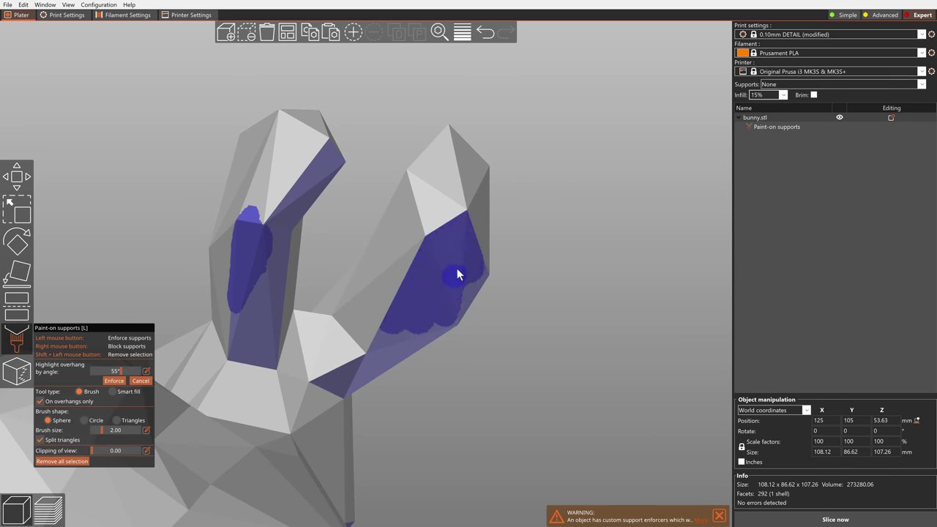
# Smart-fill the whole ear faces with support enforcers.
pyautogui.moveTo(468, 365)
pyautogui.mouseDown()
pyautogui.moveTo(490, 335)
pyautogui.moveTo(457, 321)
pyautogui.mouseUp()
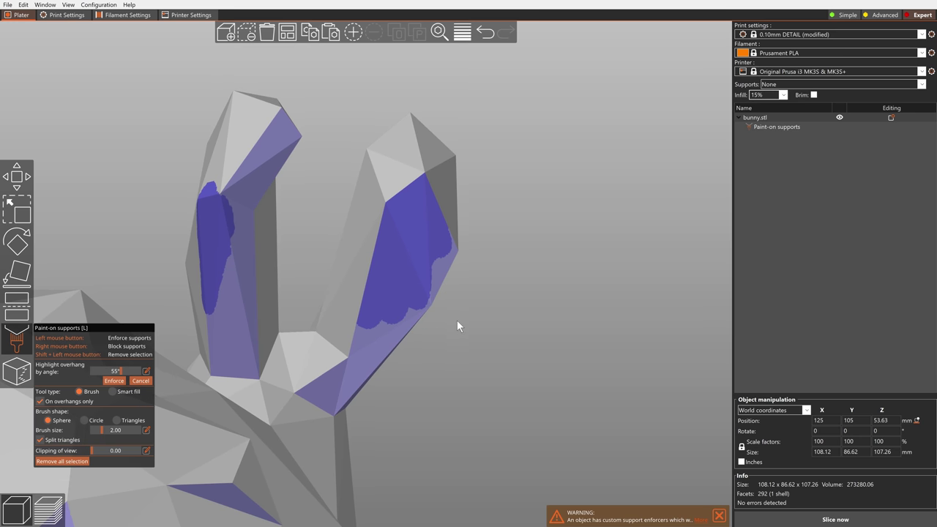
pyautogui.click(113, 392)
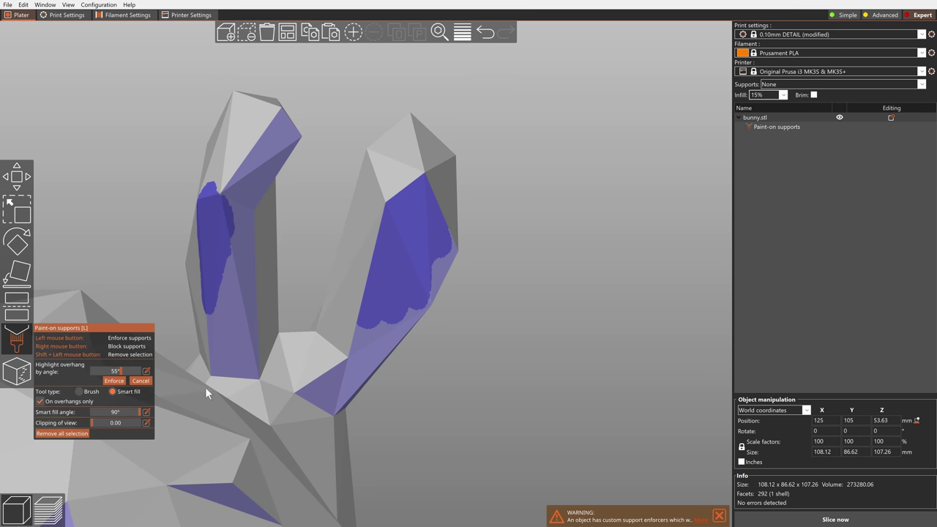
pyautogui.click(376, 347)
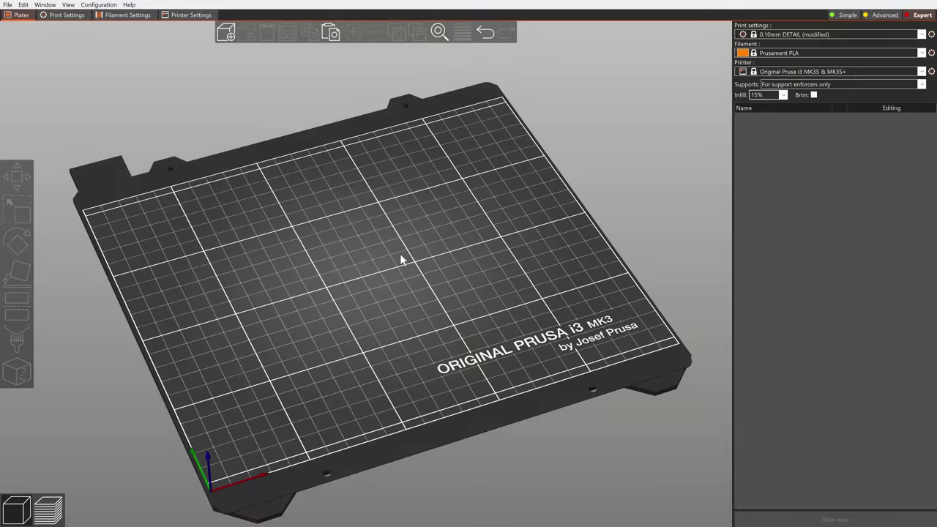
# Place the bunny shape from the Shape Gallery onto the empty bed.
pyautogui.rightClick(400, 254)
pyautogui.moveTo(432, 258)
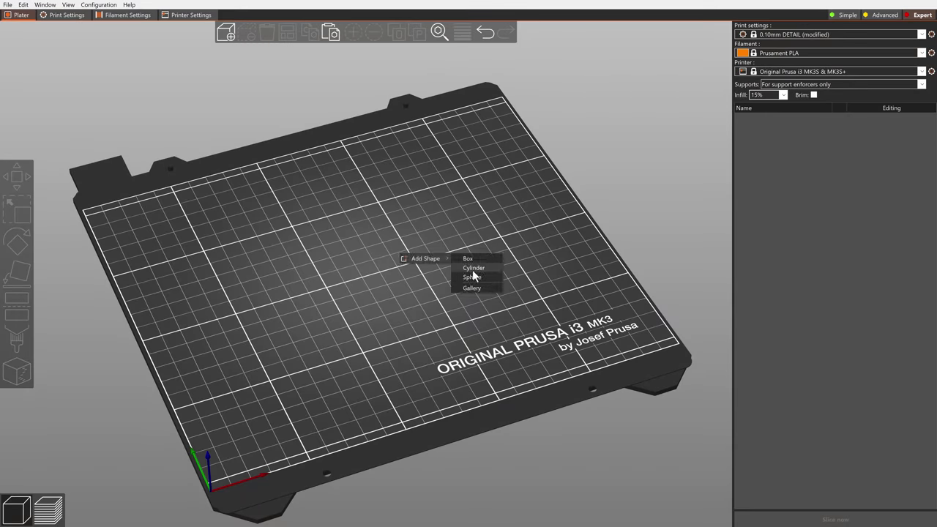
pyautogui.click(491, 289)
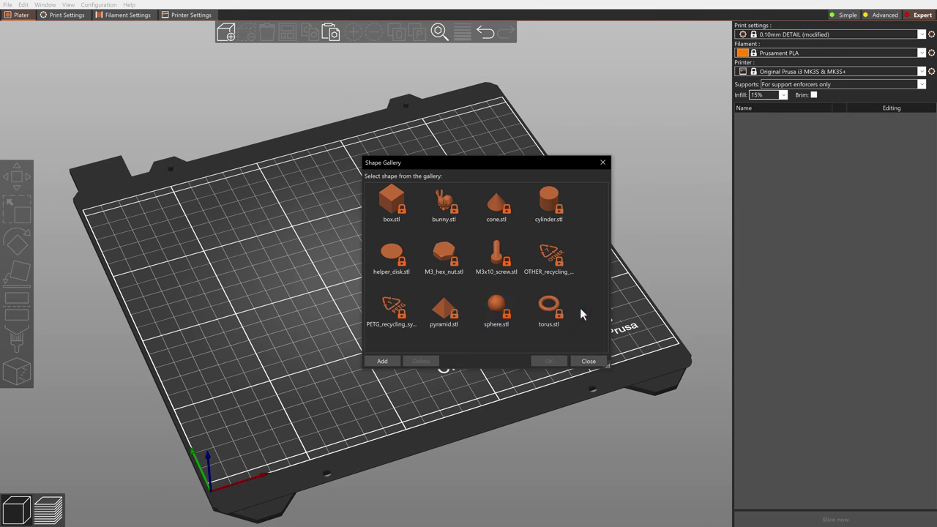
pyautogui.doubleClick(447, 206)
pyautogui.click(525, 215)
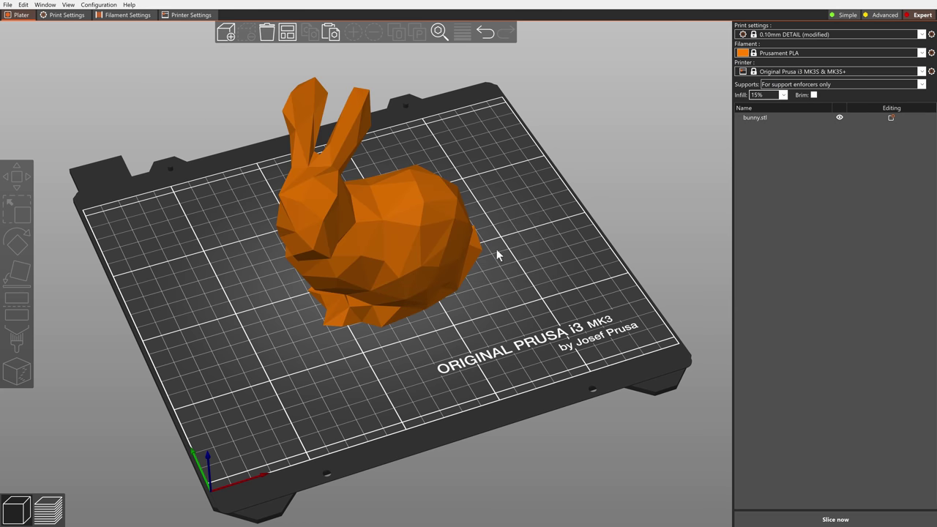
pyautogui.click(355, 296)
# Attach helper_disk from the gallery as a bunny part and move it beside the bunny.
pyautogui.rightClick(355, 296)
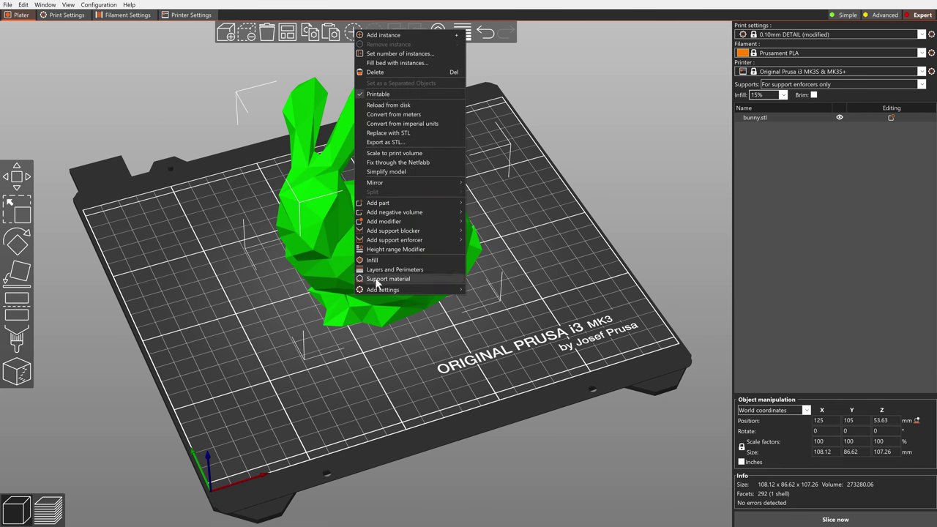
pyautogui.moveTo(406, 204)
pyautogui.click(492, 253)
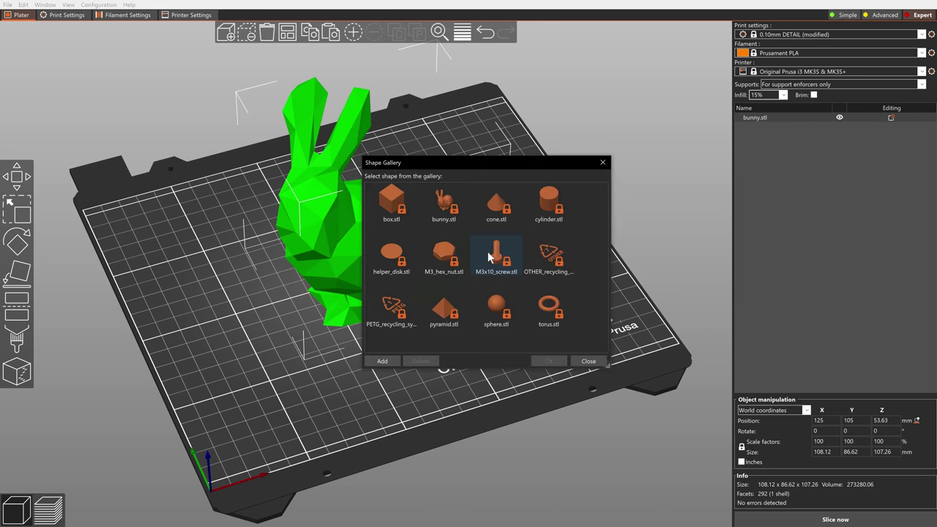
pyautogui.doubleClick(402, 253)
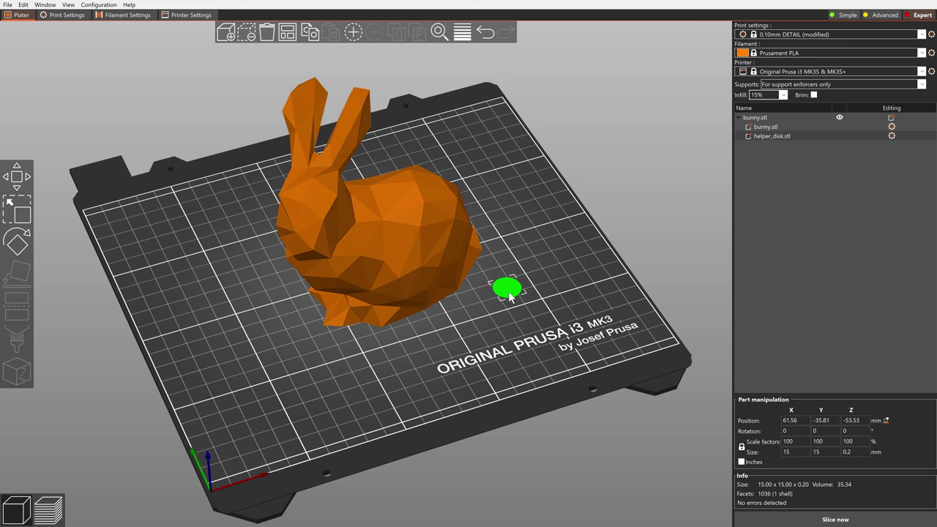
pyautogui.moveTo(511, 296); pyautogui.dragTo(331, 335)
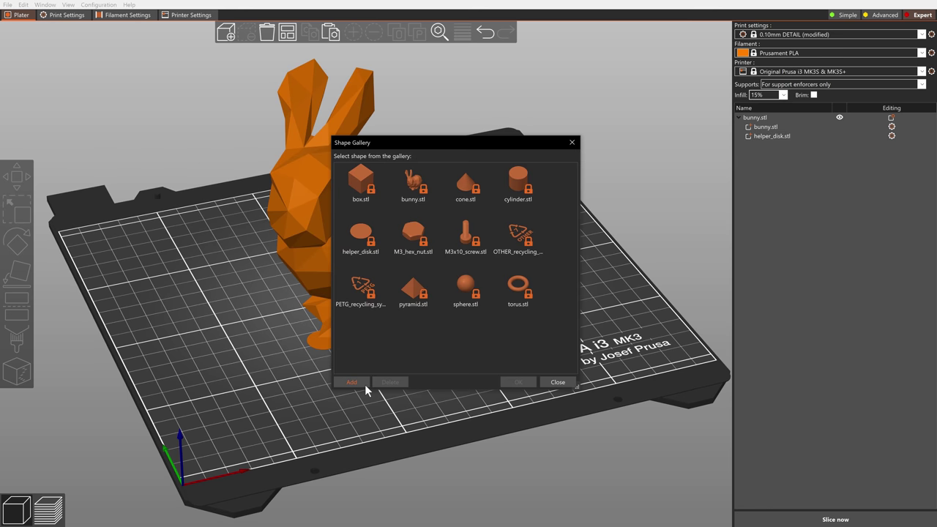
pyautogui.click(353, 382)
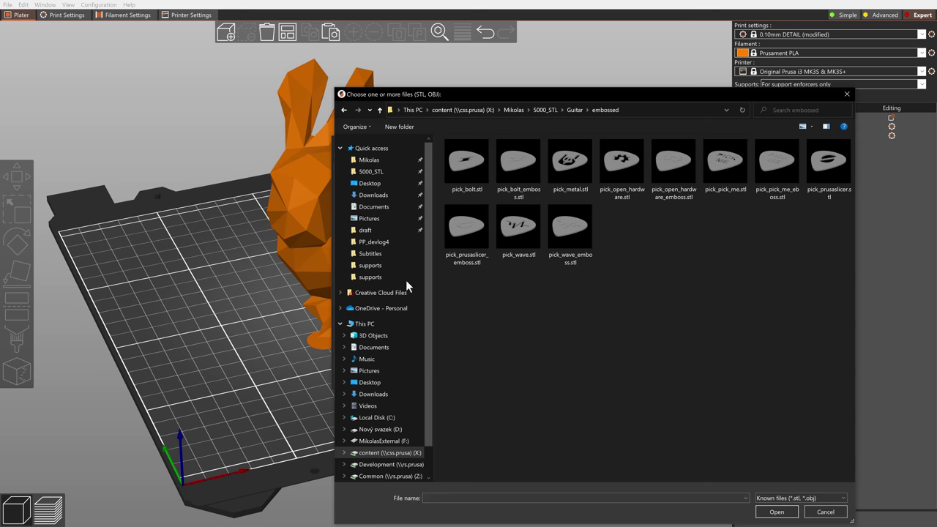
# Import pick_bolt, pick_metal, pick_open_hardware and pick_prusaslicer STLs into the Shape Gallery.
pyautogui.click(454, 167)
pyautogui.keyDown('ctrl'); pyautogui.click(575, 162); pyautogui.keyUp('ctrl')
pyautogui.keyDown('ctrl'); pyautogui.click(622, 166); pyautogui.keyUp('ctrl')
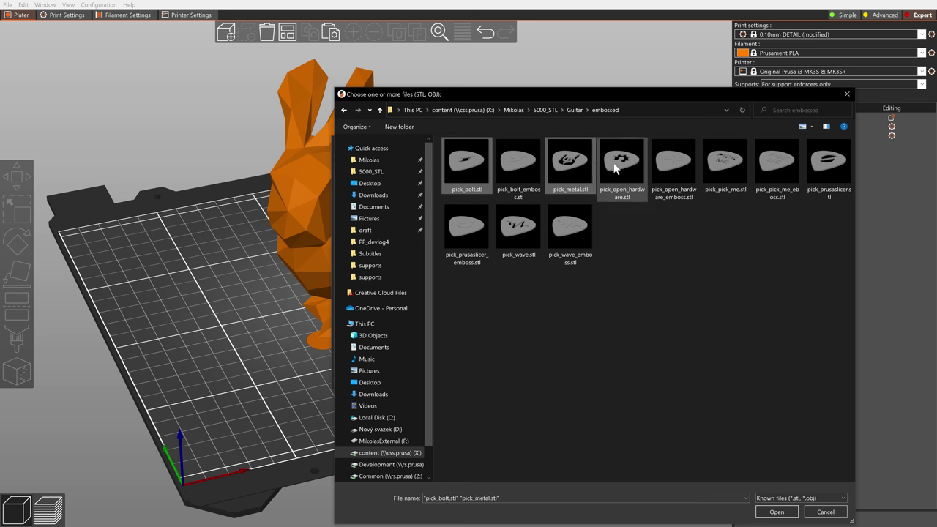
pyautogui.keyDown('ctrl'); pyautogui.click(815, 173); pyautogui.keyUp('ctrl')
pyautogui.click(781, 512)
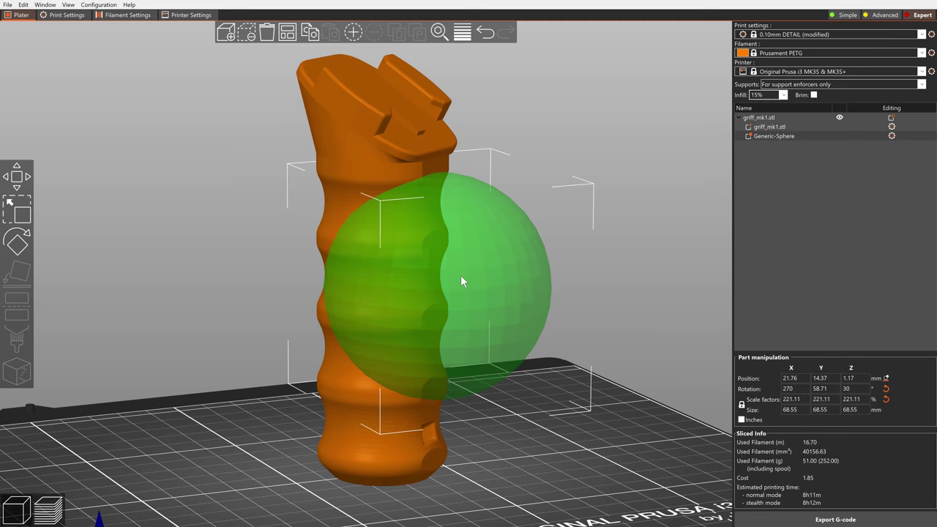
pyautogui.rightClick(460, 275)
# Add Fuzzy Skin settings to the Generic-Sphere modifier and set Fuzzy Skin to Outside walls.
pyautogui.moveTo(547, 411)
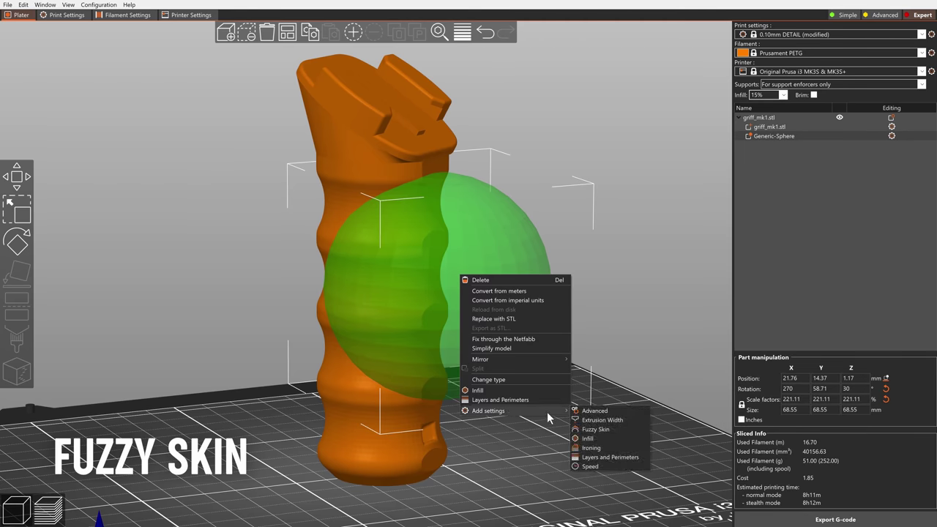
pyautogui.click(579, 428)
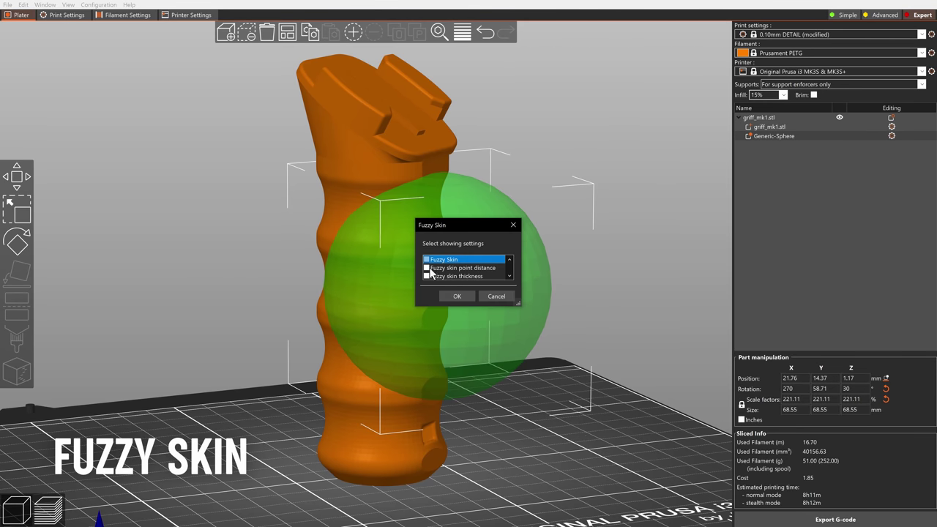
pyautogui.click(454, 297)
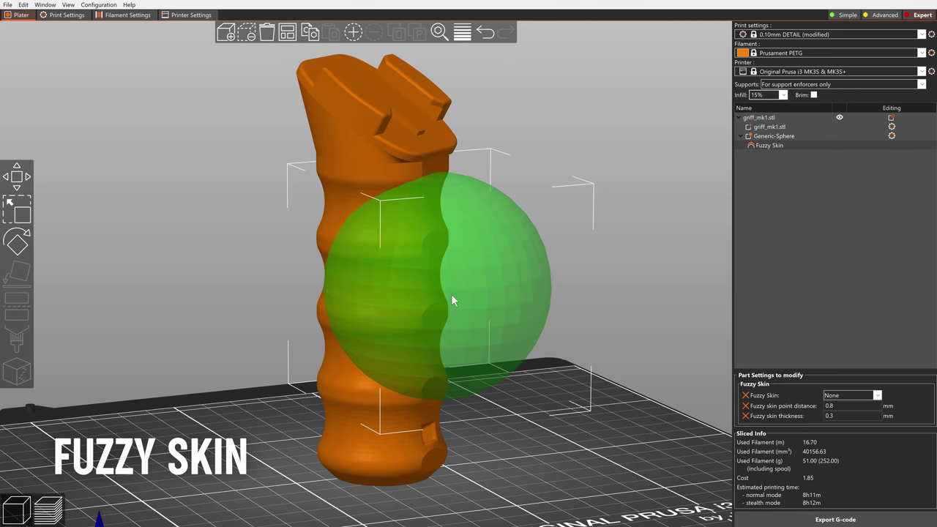
pyautogui.click(878, 395)
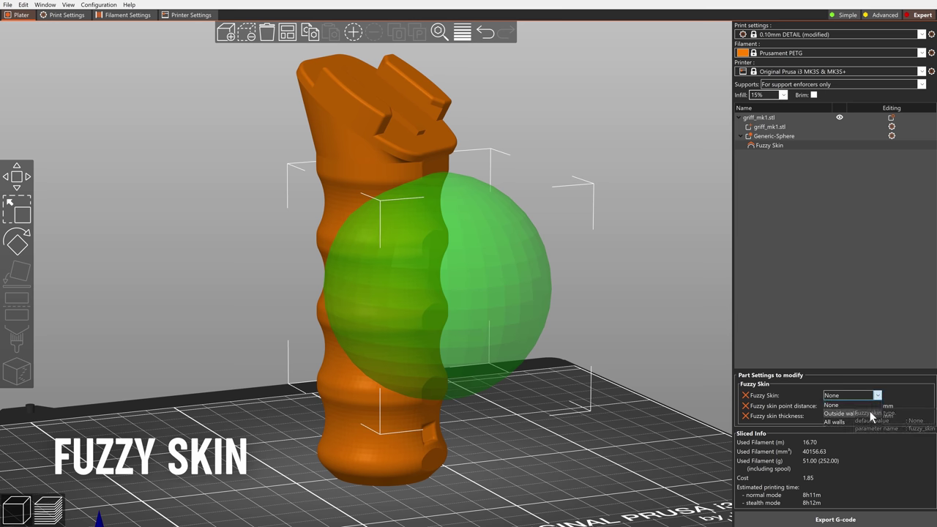
pyautogui.click(849, 410)
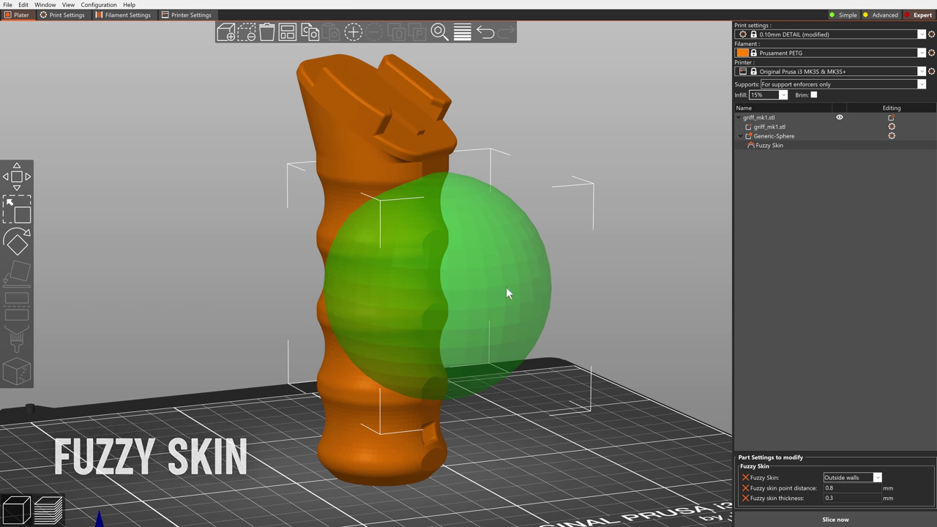
# Slice the handle and rotate the preview to inspect the fuzzy patch.
pyautogui.hotkey('ctrl', 'r')
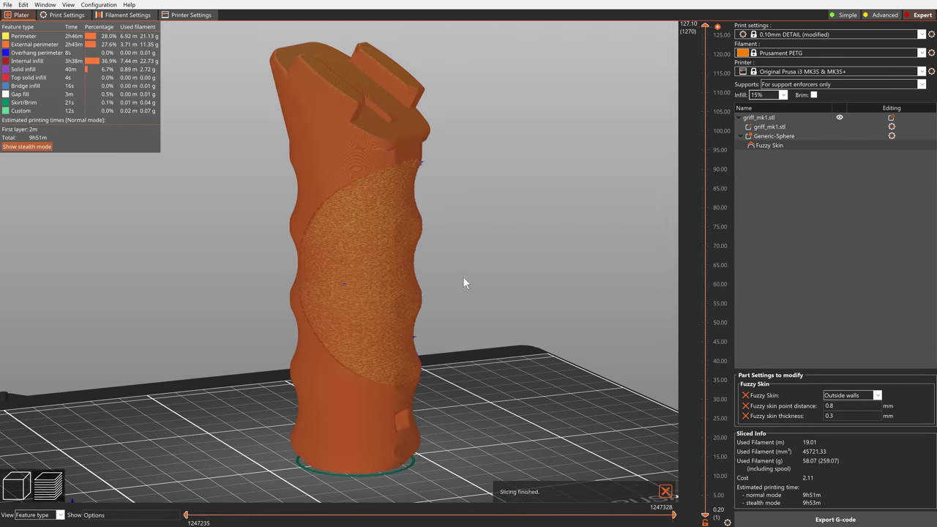
pyautogui.scroll(5, 464, 283)
pyautogui.moveTo(480, 280); pyautogui.dragTo(521, 287)
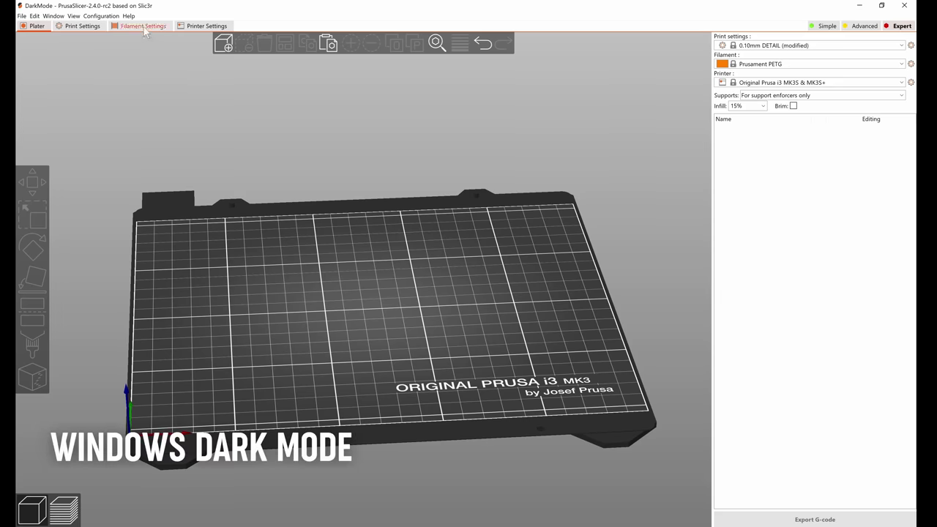
# Tick Enable dark mode in Preferences, then show the Print Settings page in the dark theme.
pyautogui.click(101, 16)
pyautogui.click(111, 66)
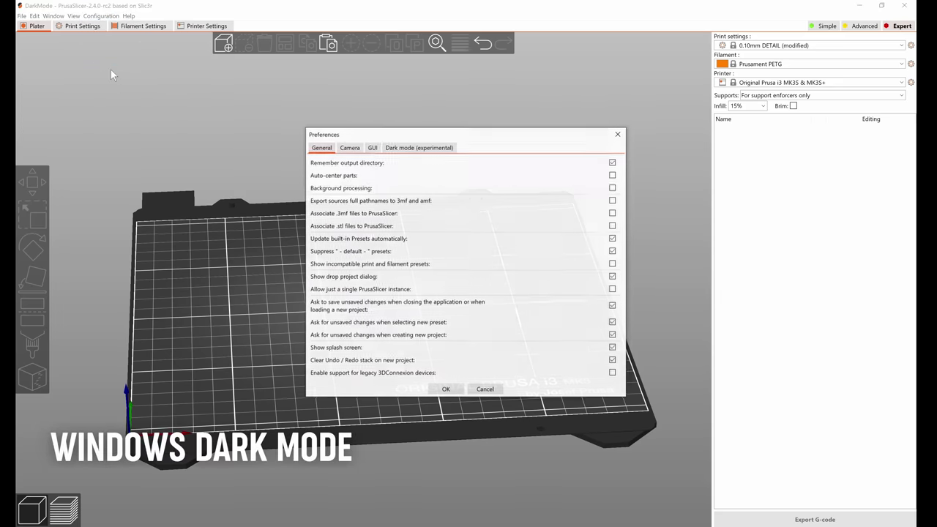
pyautogui.click(417, 147)
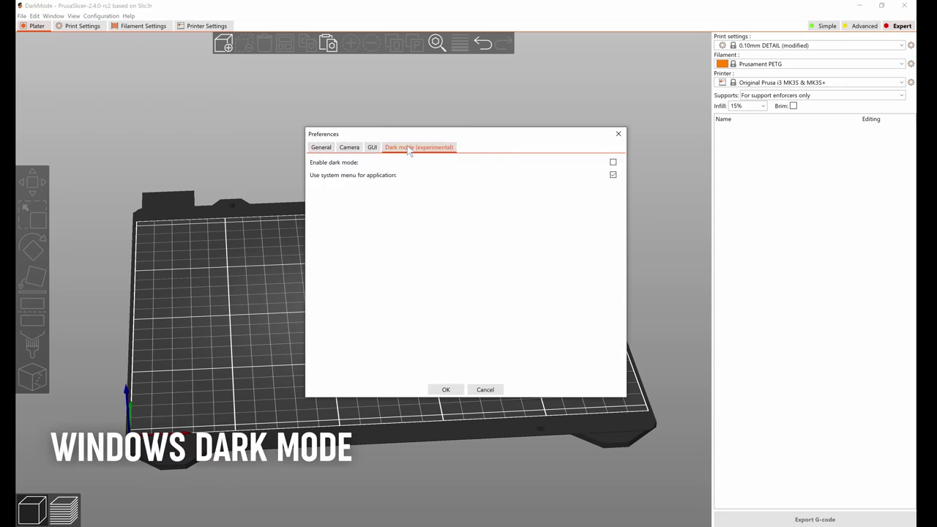
pyautogui.click(613, 162)
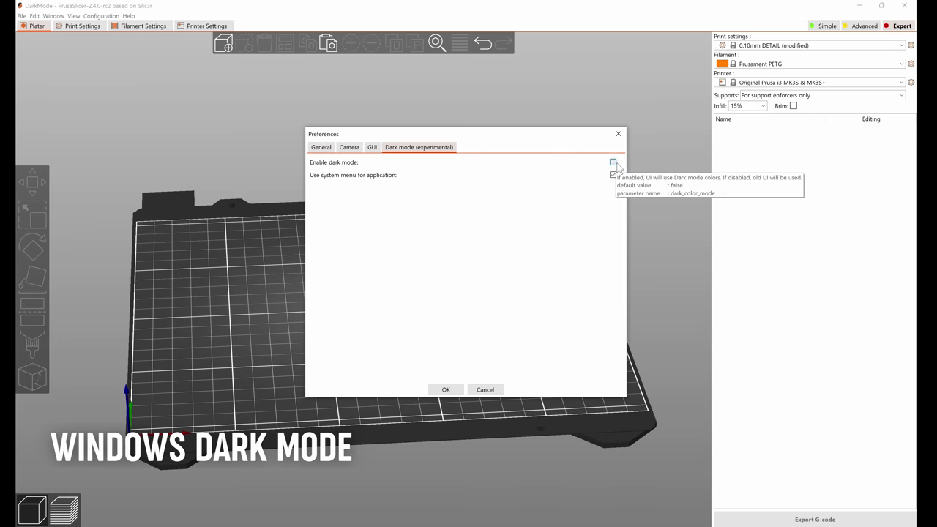
pyautogui.click(456, 390)
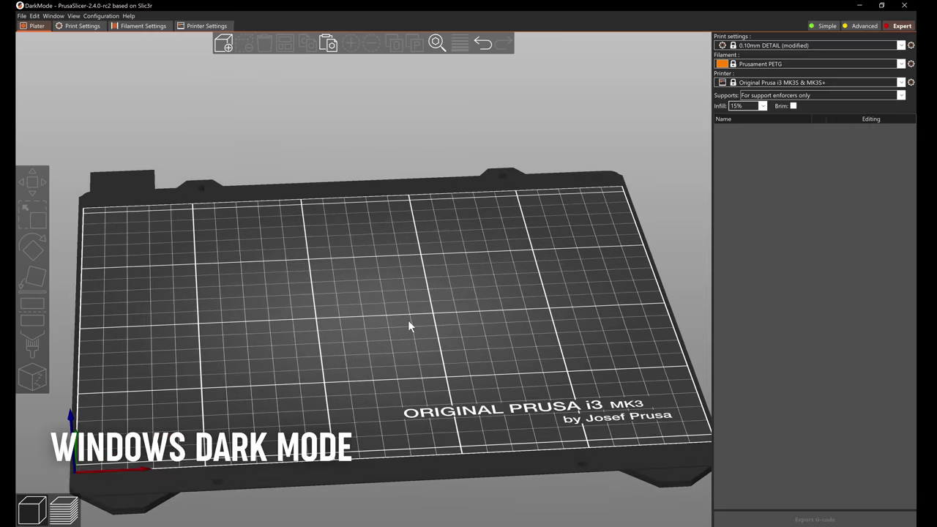
pyautogui.click(78, 27)
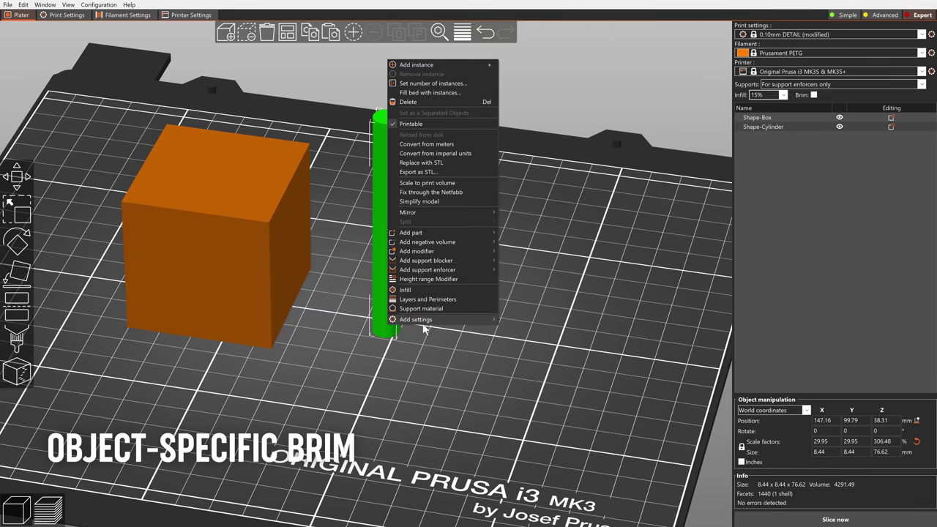
# Add skirt and brim settings to the cylinder and set its Brim width to 5.
pyautogui.moveTo(450, 327)
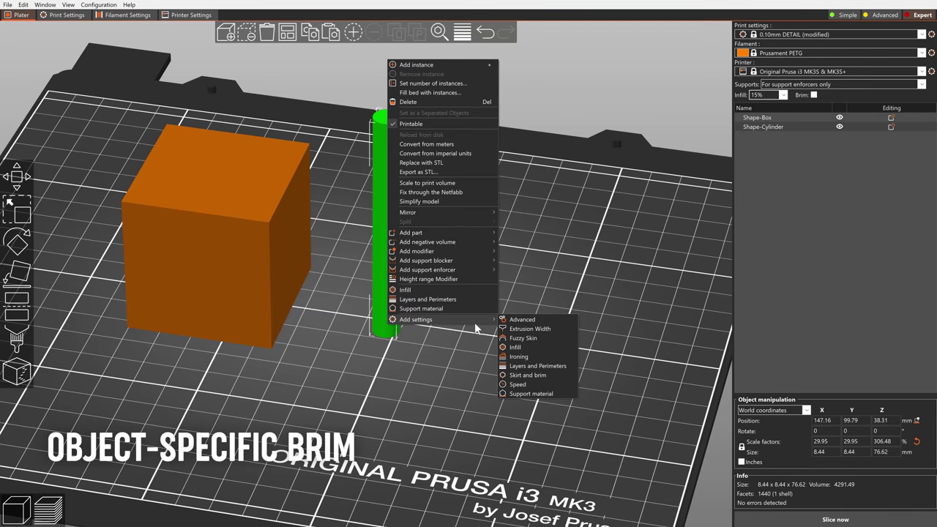
pyautogui.click(528, 375)
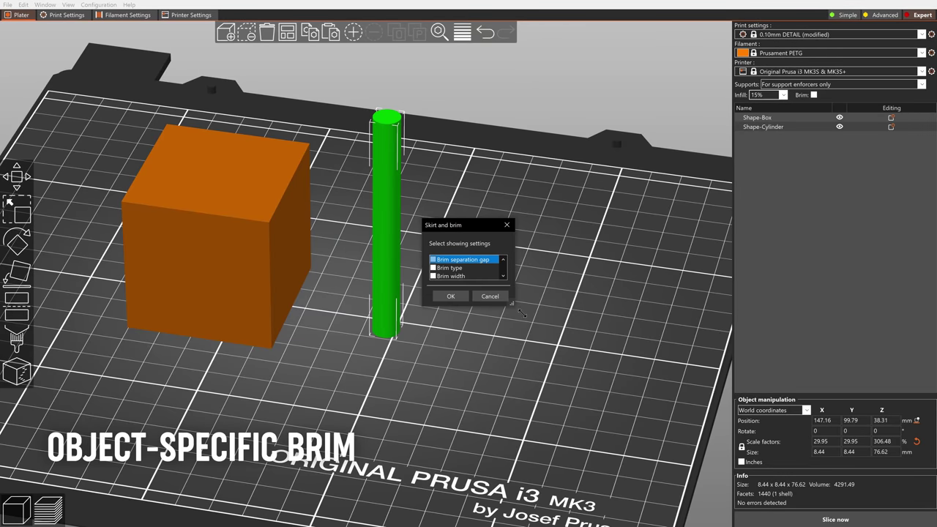
pyautogui.moveTo(522, 313); pyautogui.dragTo(532, 350)
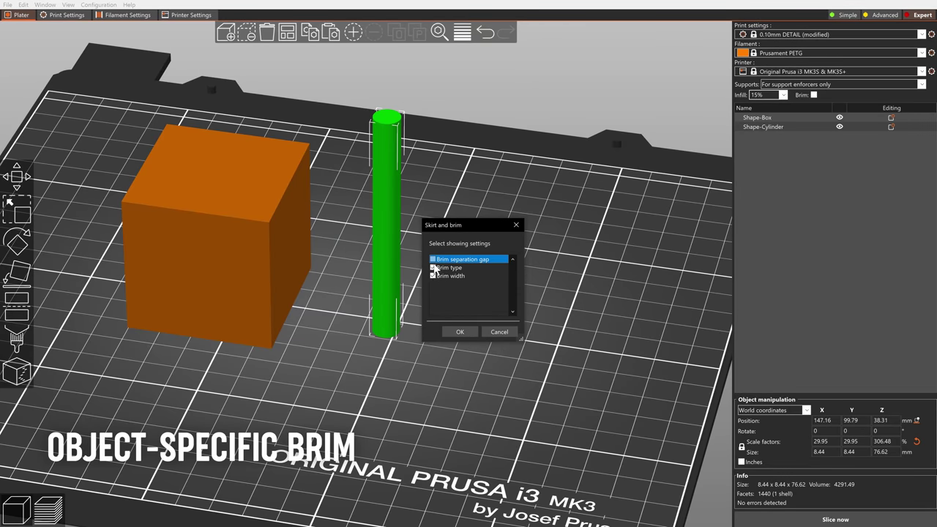
pyautogui.click(467, 335)
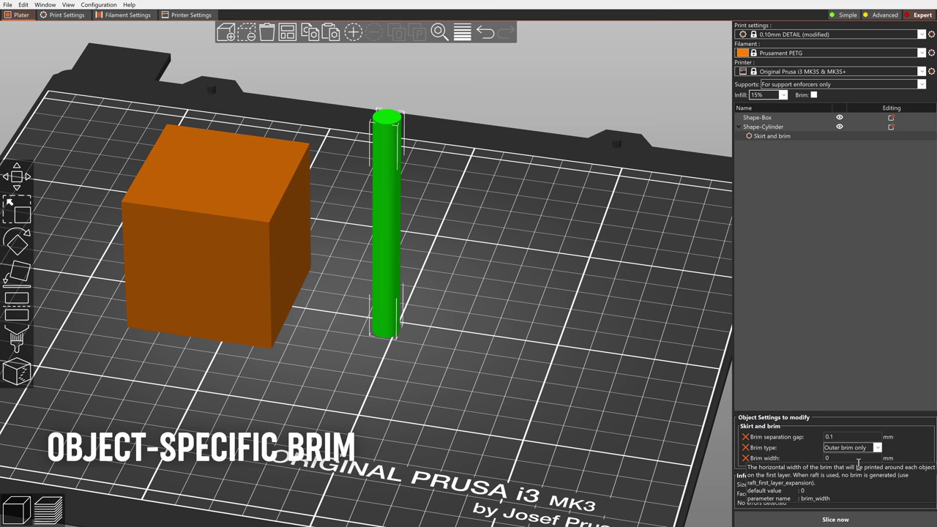
pyautogui.doubleClick(859, 458)
pyautogui.write('5')
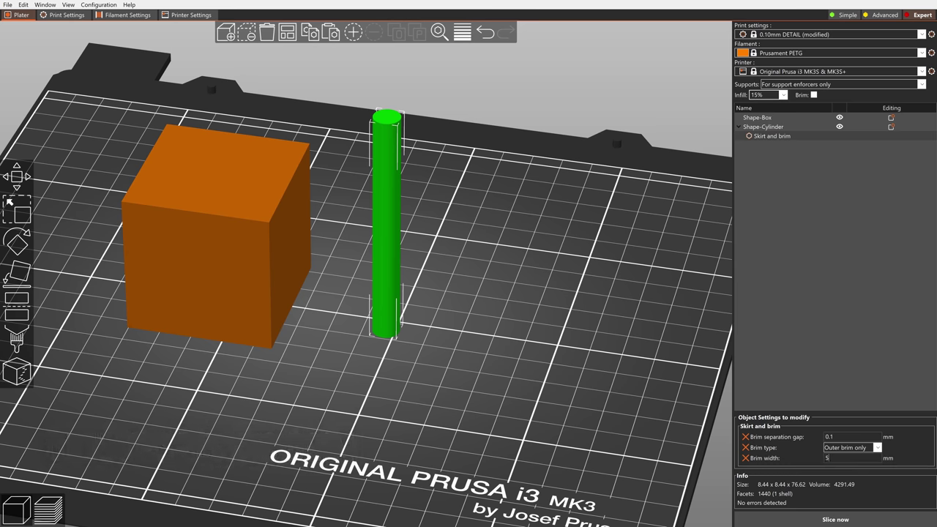
# Slice the plate and limit the preview to the first printed layer.
pyautogui.hotkey('ctrl', 'r')
pyautogui.scroll(4, 440, 377)
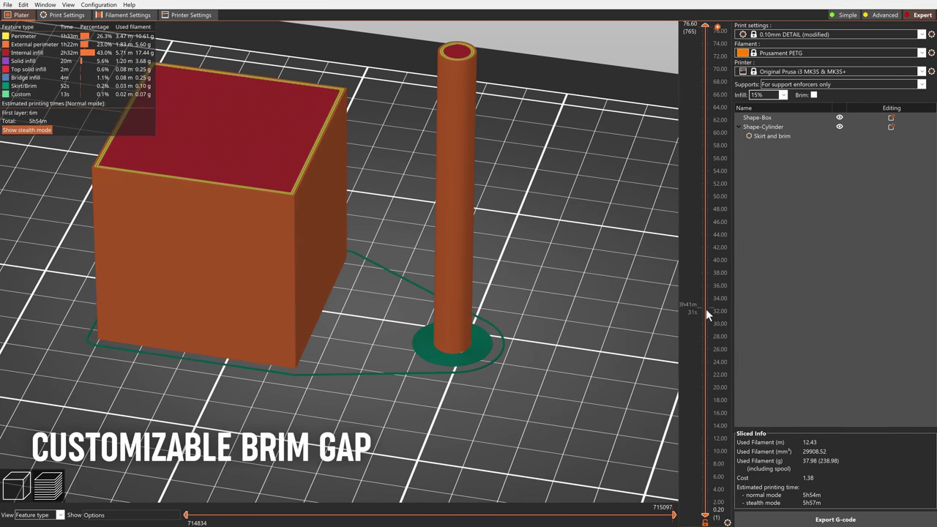
pyautogui.moveTo(706, 309); pyautogui.dragTo(706, 513)
pyautogui.scroll(10, 602, 336)
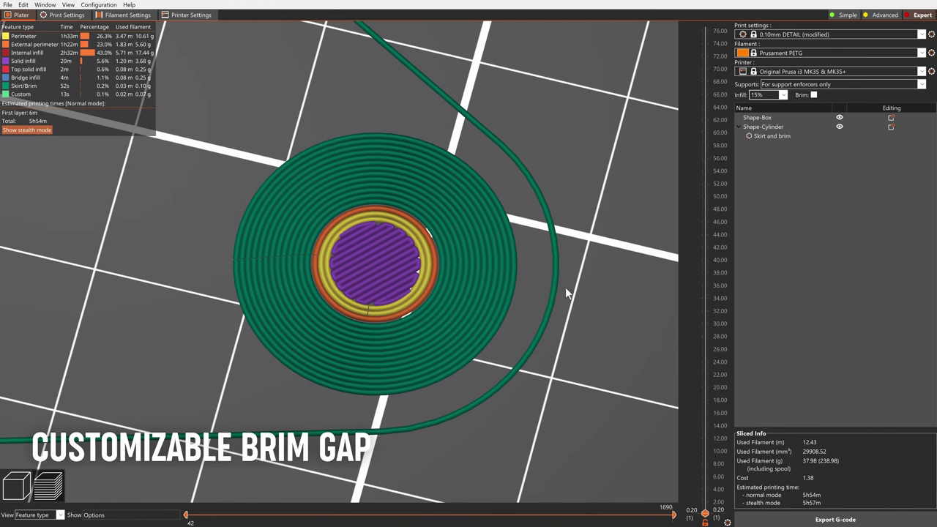
# Change the cylinder's Brim separation gap to .2 and re-slice.
pyautogui.press('Tab')
pyautogui.press('Tab')
pyautogui.click(760, 138)
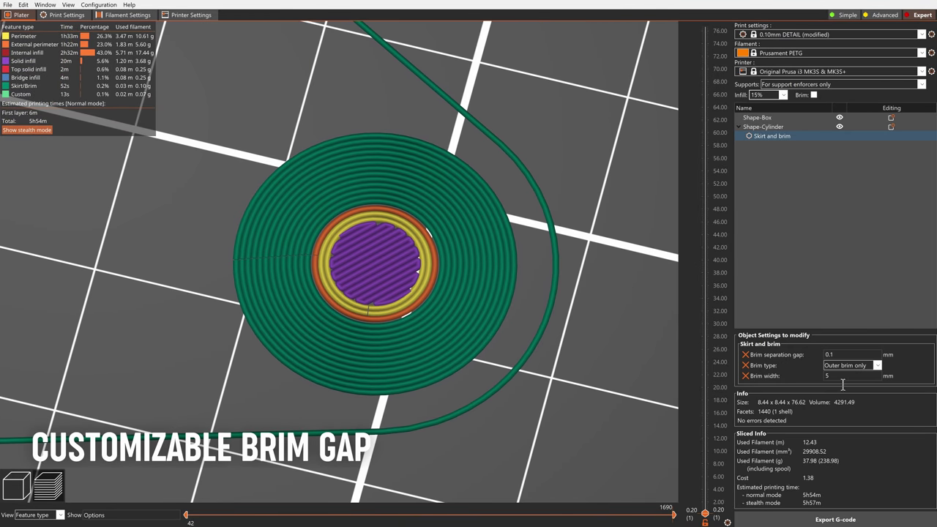
pyautogui.click(859, 359)
pyautogui.write('.2')
pyautogui.press('Return')
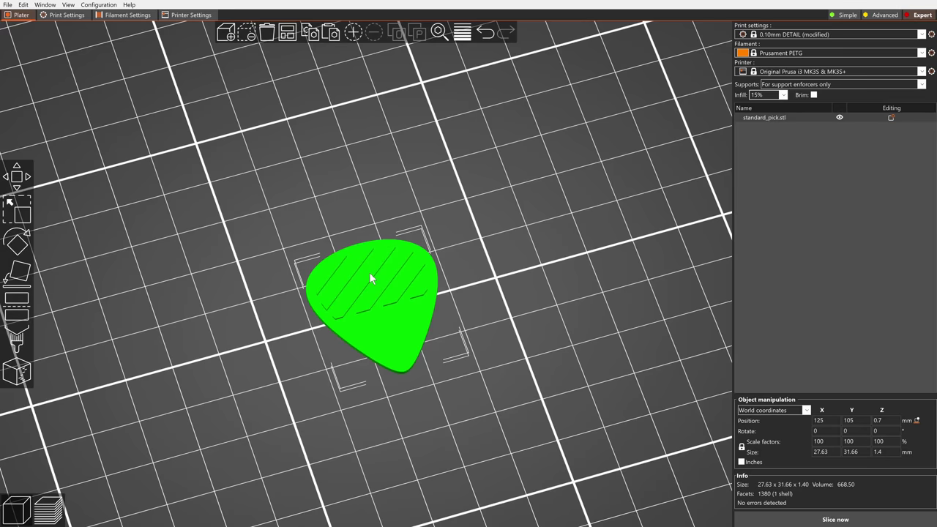
# Add a negative cylinder to the pick, shrink it to about 17% width, stretch it taller, and place it on the upper part.
pyautogui.rightClick(369, 272)
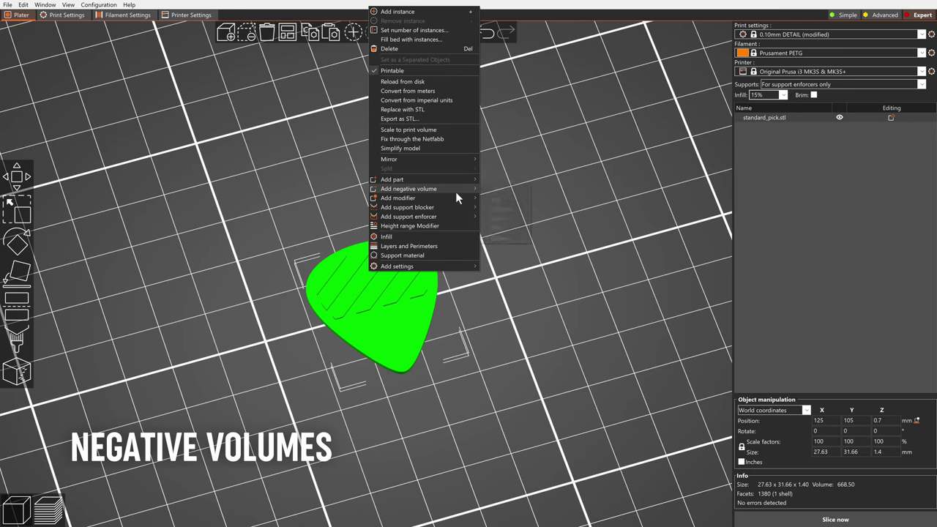
pyautogui.moveTo(456, 191)
pyautogui.click(495, 210)
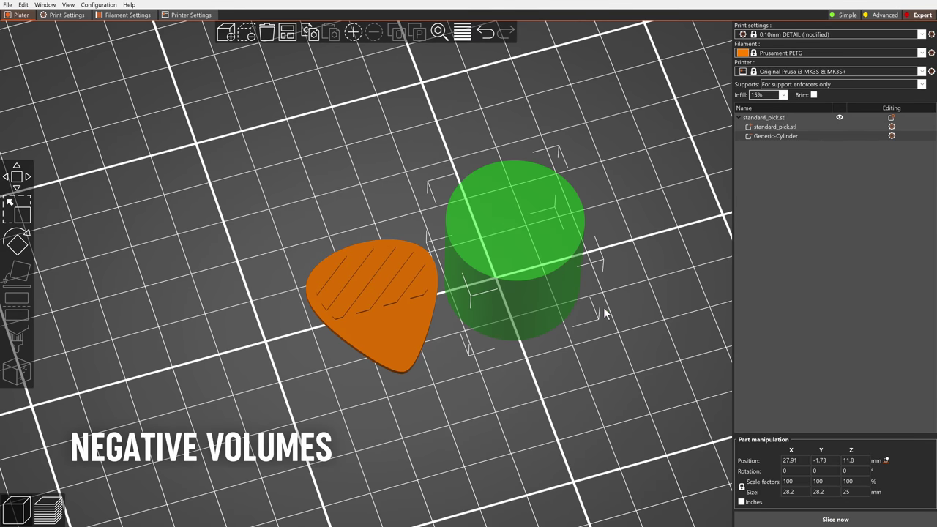
pyautogui.press('s')
pyautogui.moveTo(620, 300); pyautogui.dragTo(523, 260)
pyautogui.moveTo(515, 220); pyautogui.dragTo(551, 31)
pyautogui.moveTo(525, 239); pyautogui.dragTo(376, 228)
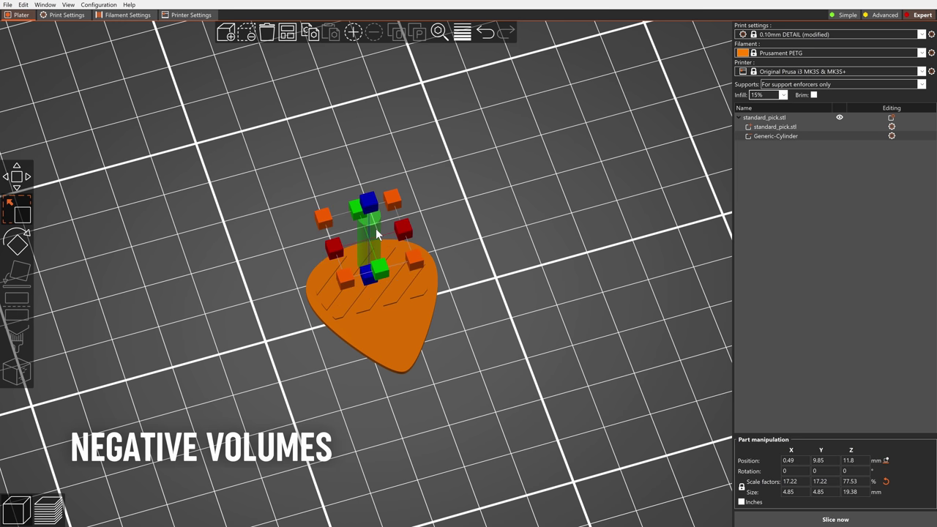
pyautogui.press('Escape')
pyautogui.click(459, 335)
# Slice the pick and orbit the preview to see the new hole.
pyautogui.hotkey('ctrl', 'r')
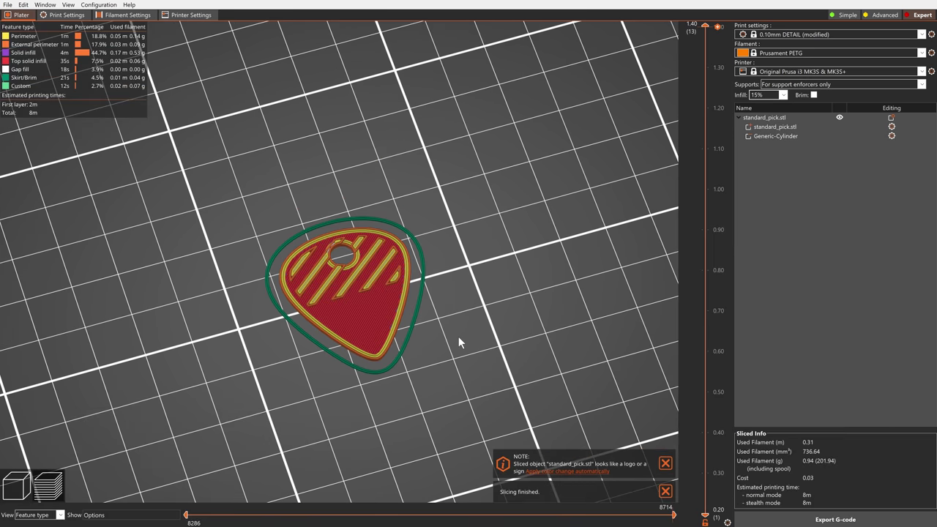
pyautogui.scroll(3, 231, 220)
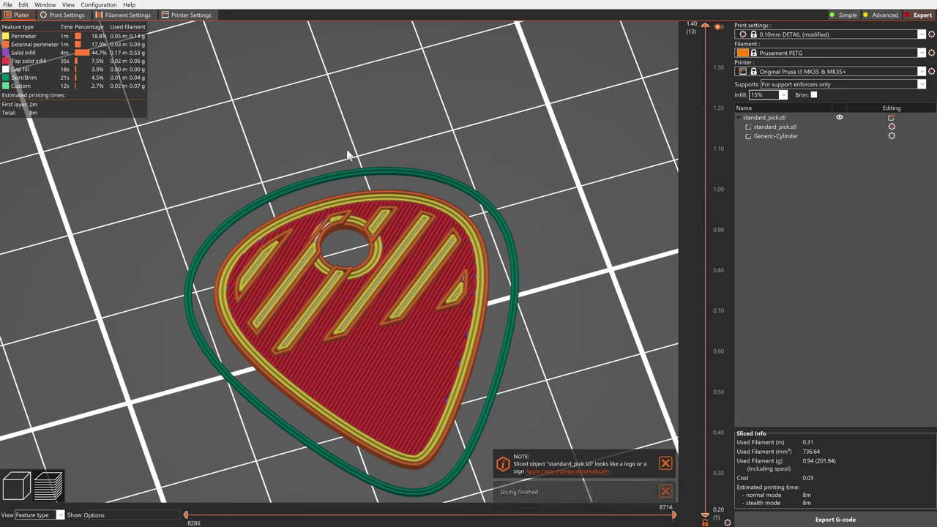
pyautogui.scroll(2, 358, 138)
pyautogui.moveTo(358, 138)
pyautogui.mouseDown()
pyautogui.moveTo(349, 139)
pyautogui.moveTo(379, 138)
pyautogui.moveTo(368, 139)
pyautogui.mouseUp()
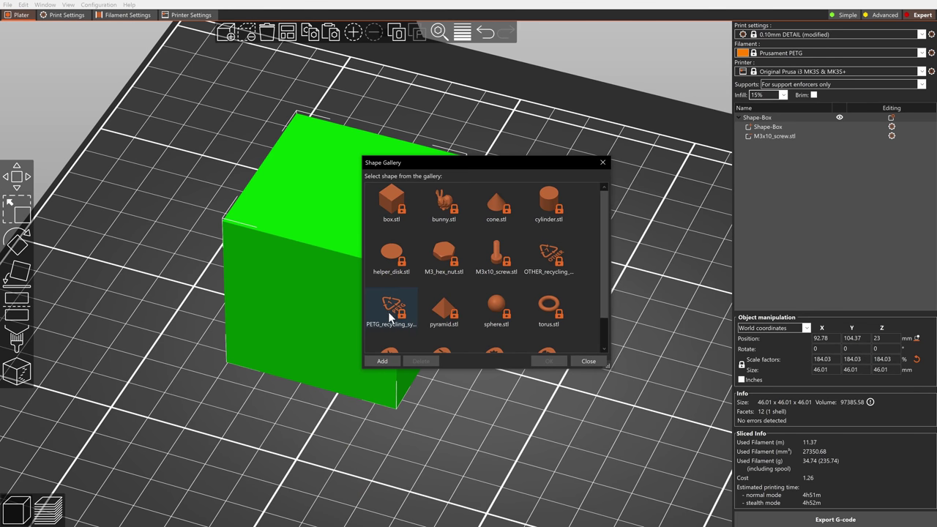
# Add PETG_recycling_symbol from the Shape Gallery, mirror it, slide it under the box, and view it straight-on.
pyautogui.doubleClick(392, 313)
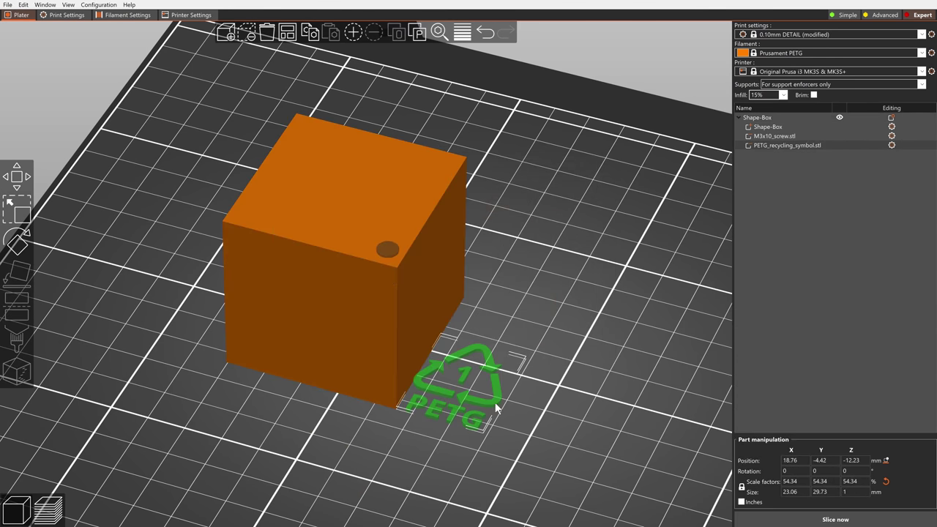
pyautogui.scroll(5, 495, 402)
pyautogui.rightClick(497, 339)
pyautogui.moveTo(585, 423)
pyautogui.click(623, 423)
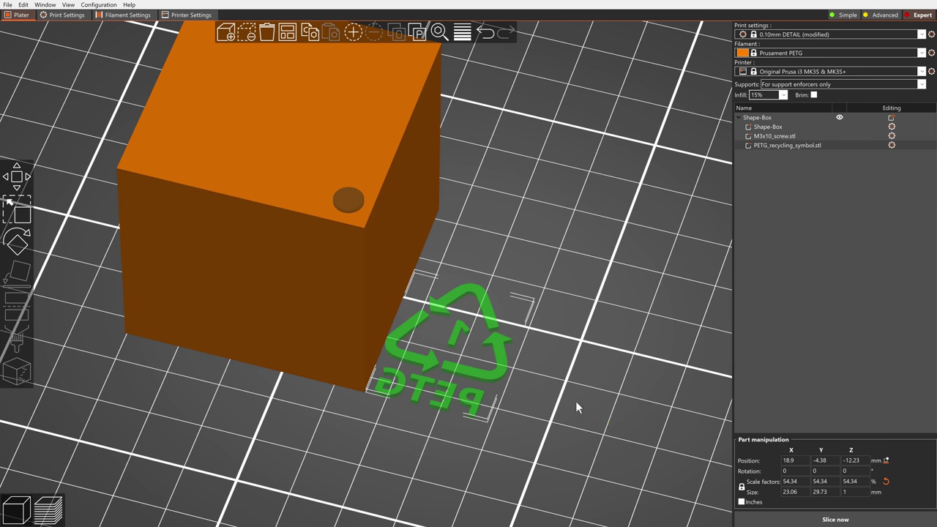
pyautogui.moveTo(505, 369); pyautogui.dragTo(458, 353)
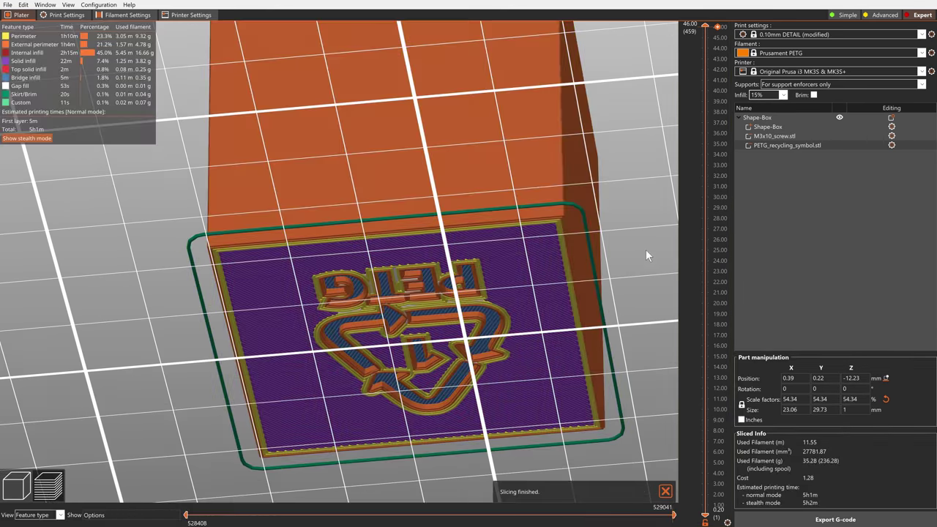
pyautogui.moveTo(646, 251); pyautogui.dragTo(660, 224)
pyautogui.press('1')
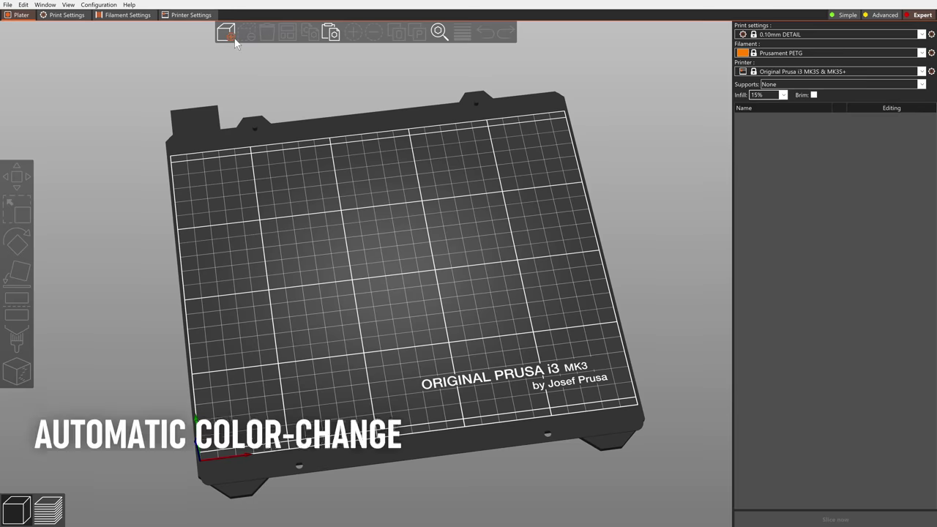
# Import spacex_single.stl and apply automatic colour changes to its layers.
pyautogui.click(234, 37)
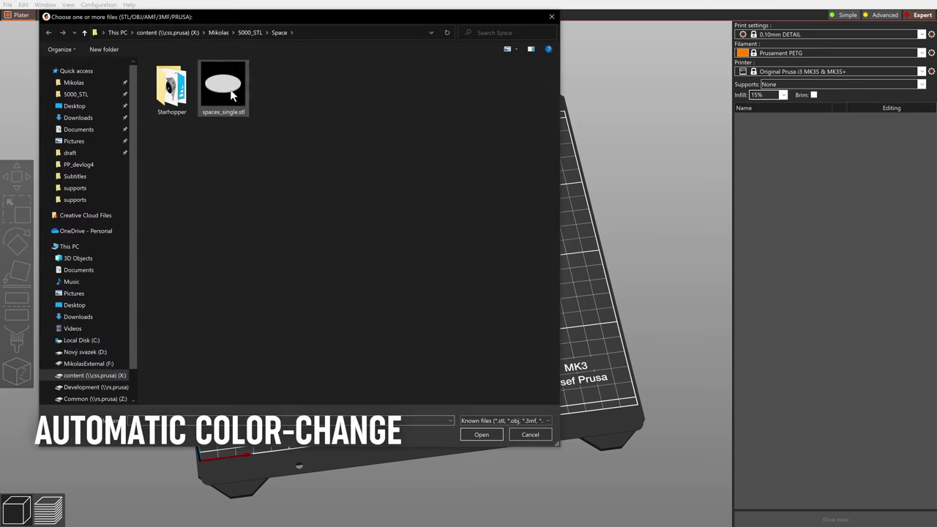
pyautogui.doubleClick(232, 93)
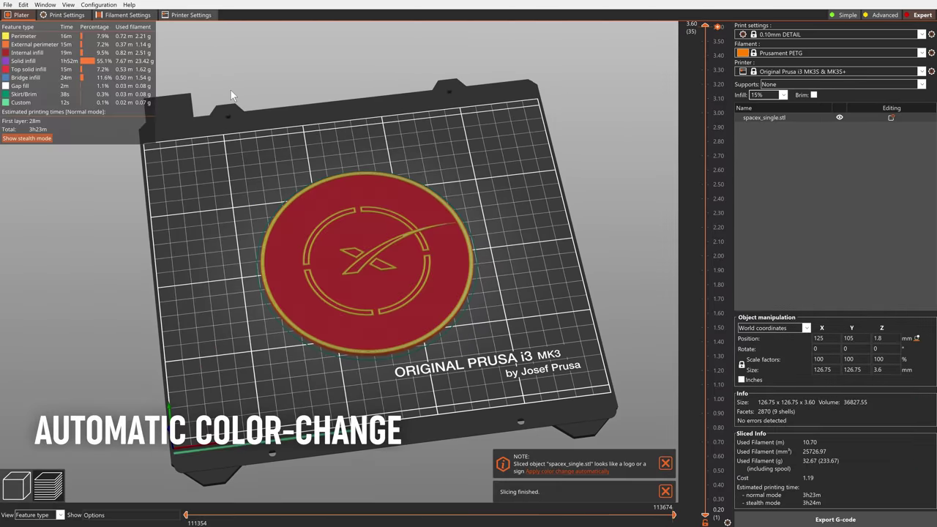
pyautogui.click(578, 473)
pyautogui.scroll(5, 418, 372)
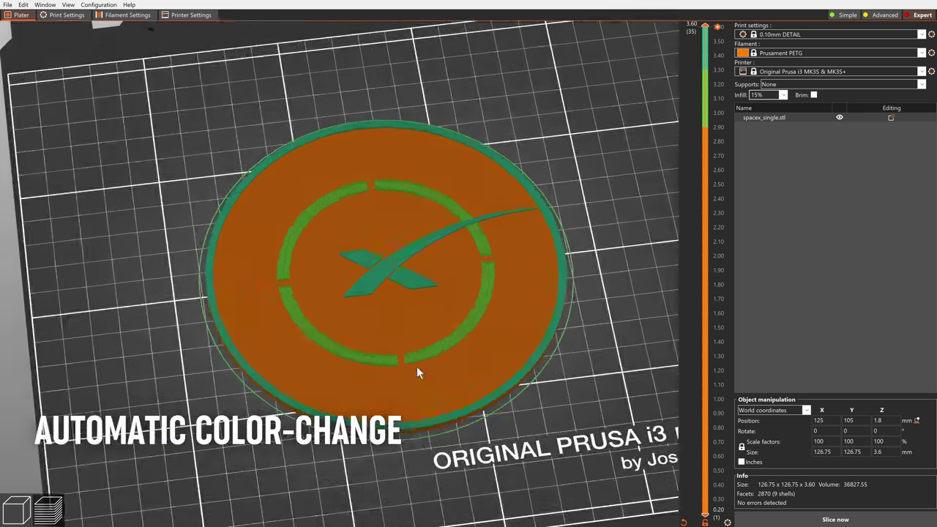
pyautogui.scroll(-5, 417, 372)
# Recolour the base layers black, the ring yellow and the top layers light grey.
pyautogui.click(721, 145)
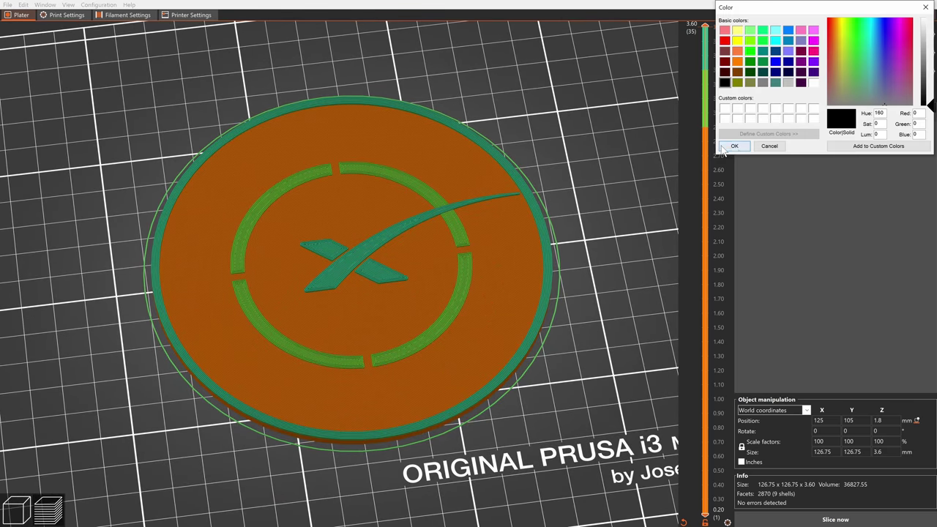
pyautogui.click(733, 146)
pyautogui.click(707, 117)
pyautogui.click(504, 206)
pyautogui.click(394, 327)
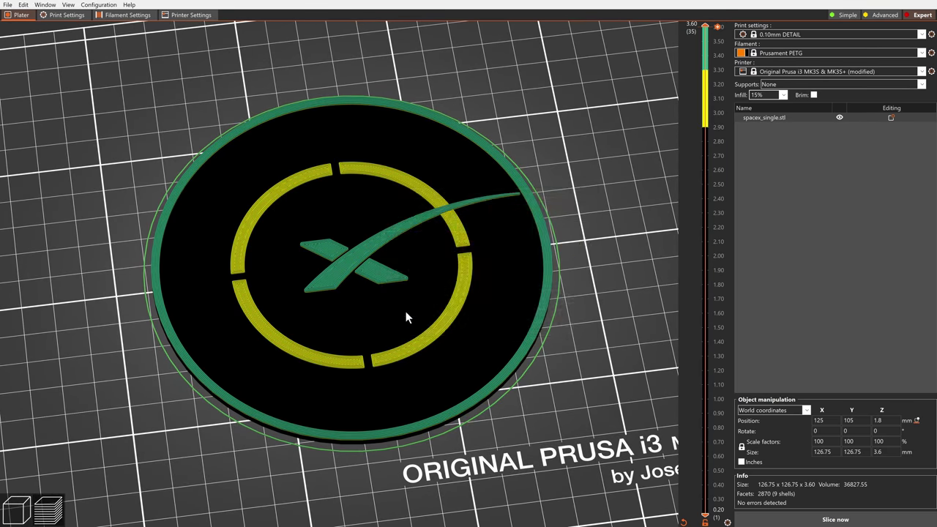
pyautogui.click(706, 58)
pyautogui.click(591, 192)
pyautogui.click(396, 328)
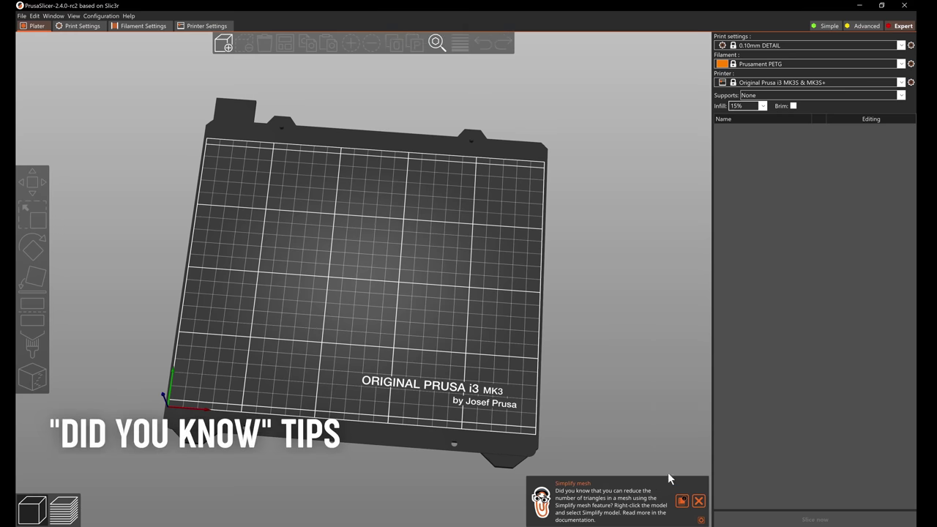
# Open the Simplify mesh documentation article and scroll through it.
pyautogui.click(682, 502)
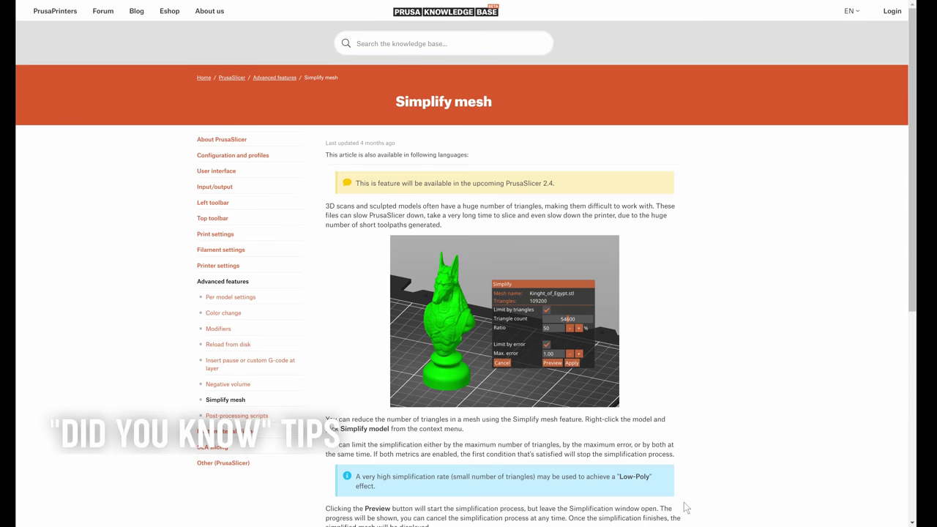
pyautogui.scroll(-3, 658, 384)
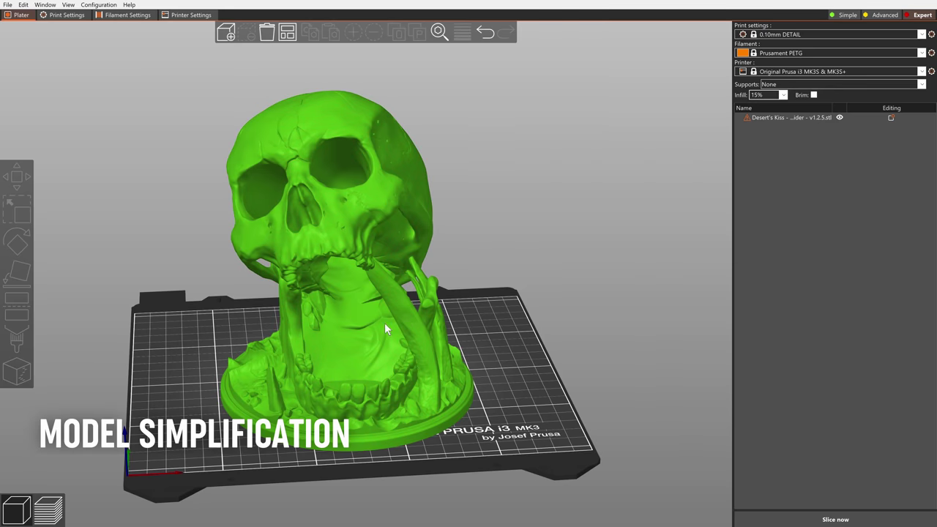
# Open Simplify model for the skull and move its settings panel clear of the mesh.
pyautogui.rightClick(350, 325)
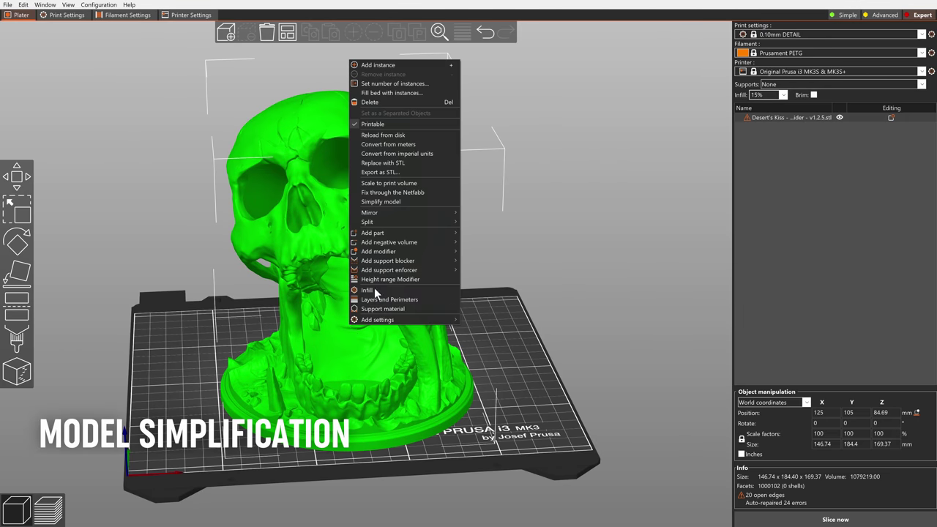
pyautogui.click(402, 202)
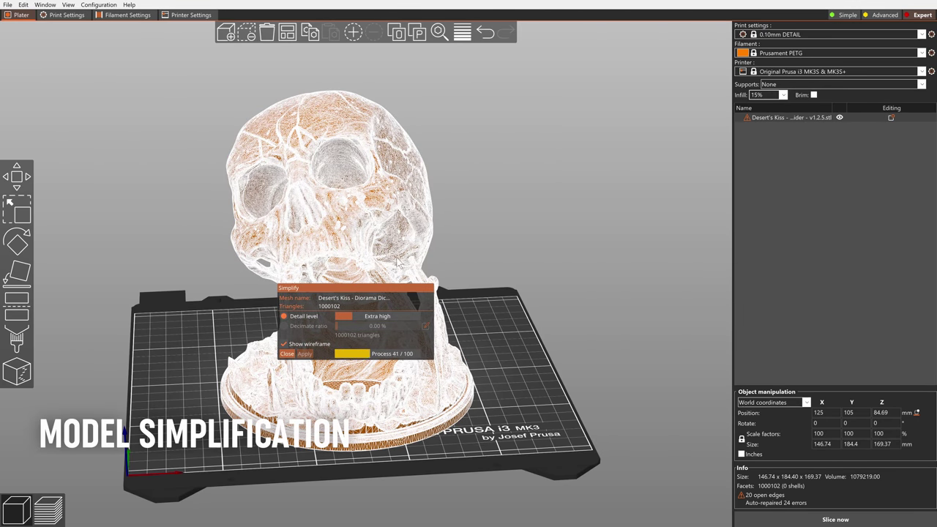
pyautogui.moveTo(375, 294); pyautogui.dragTo(564, 234)
pyautogui.scroll(3, 366, 274)
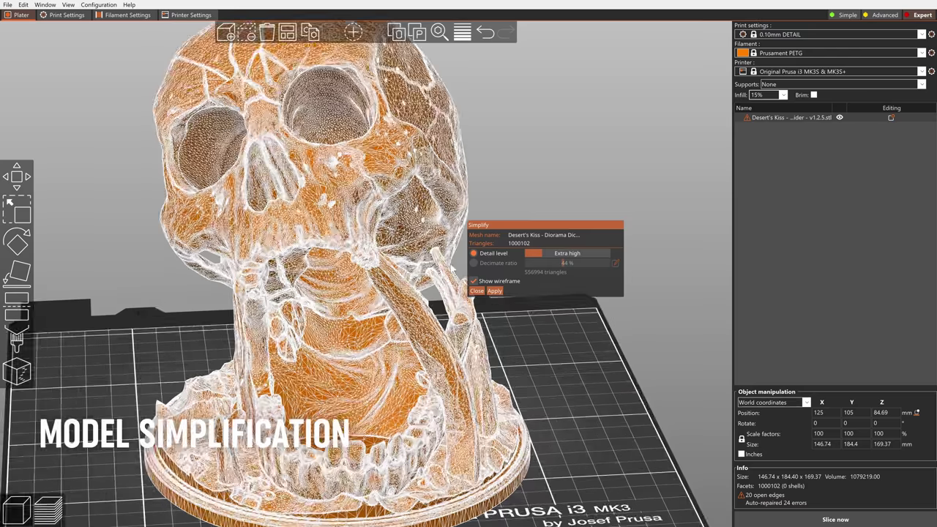
pyautogui.moveTo(512, 203)
pyautogui.mouseDown()
pyautogui.moveTo(497, 200)
pyautogui.moveTo(511, 203)
pyautogui.mouseUp()
pyautogui.scroll(-3, 512, 203)
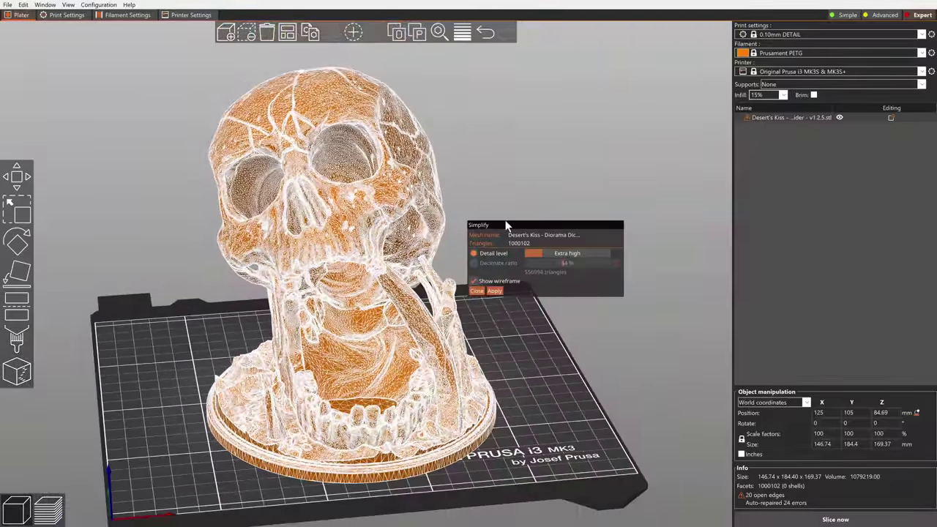
# Turn off wireframe, lower detail level to Extra low, then set decimate ratio to 100 %.
pyautogui.click(474, 282)
pyautogui.moveTo(537, 254); pyautogui.dragTo(567, 253)
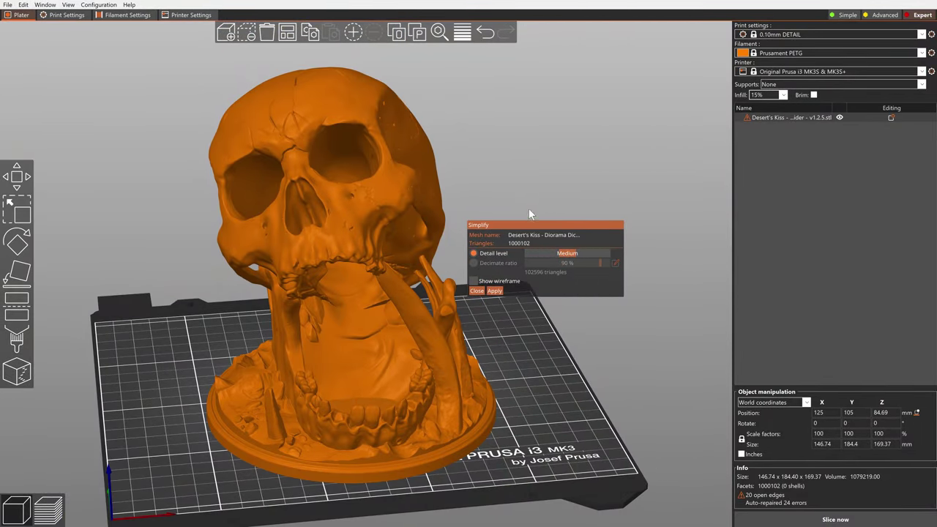
pyautogui.moveTo(565, 253); pyautogui.dragTo(609, 254)
pyautogui.click(473, 263)
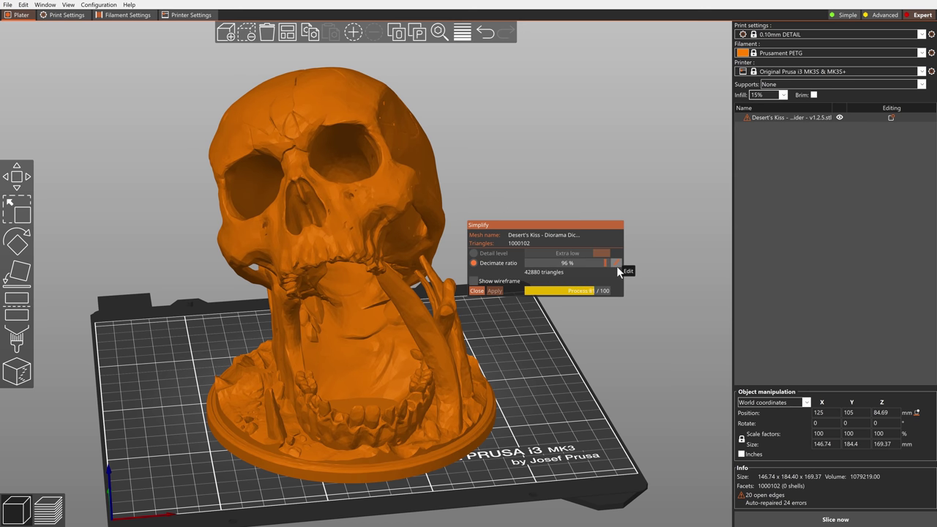
pyautogui.click(617, 266)
pyautogui.moveTo(523, 173)
pyautogui.mouseDown()
pyautogui.moveTo(503, 172)
pyautogui.moveTo(532, 172)
pyautogui.mouseUp()
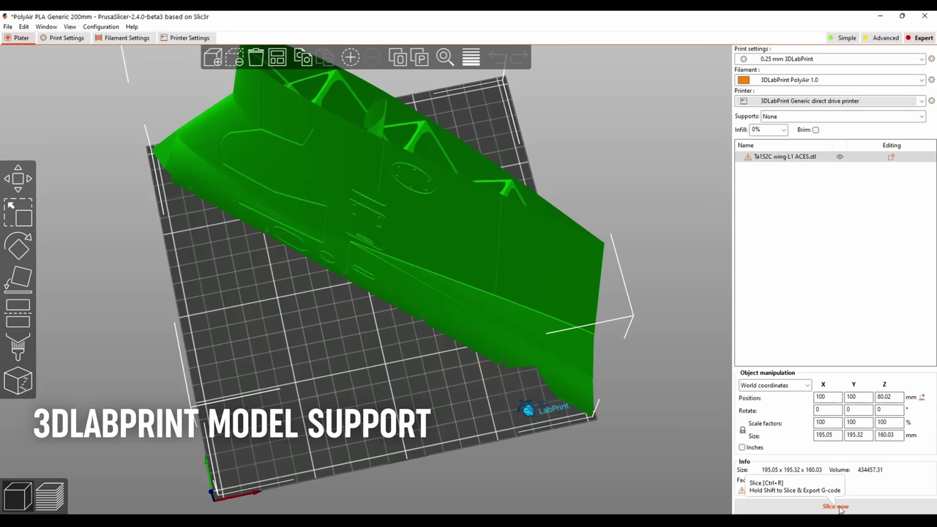
# Slice the wing, view its lower layers, and set Slicing Mode to Even-odd.
pyautogui.click(836, 506)
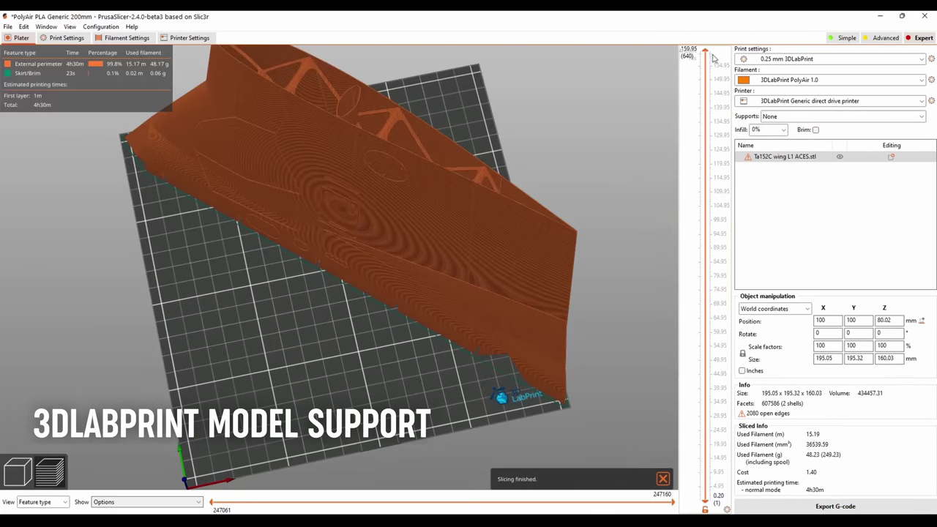
pyautogui.moveTo(705, 54); pyautogui.dragTo(689, 141)
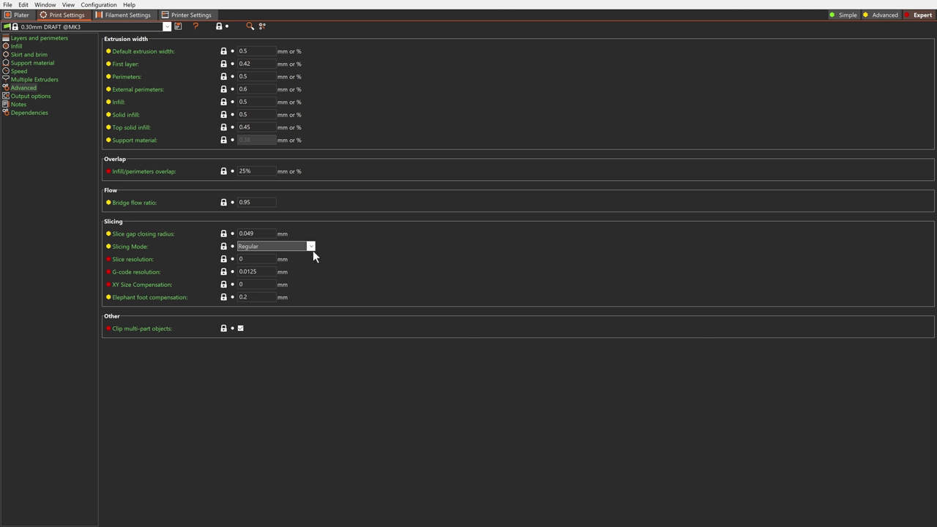
pyautogui.click(313, 251)
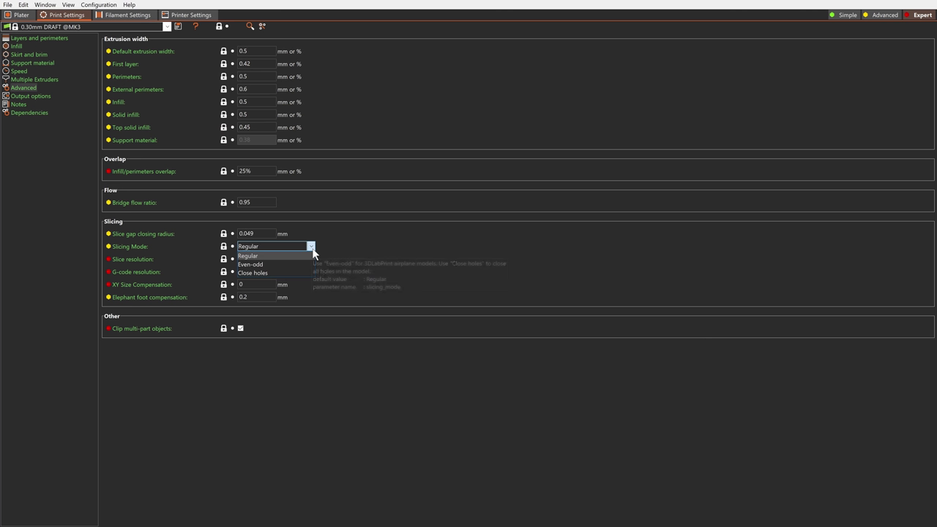
pyautogui.click(303, 266)
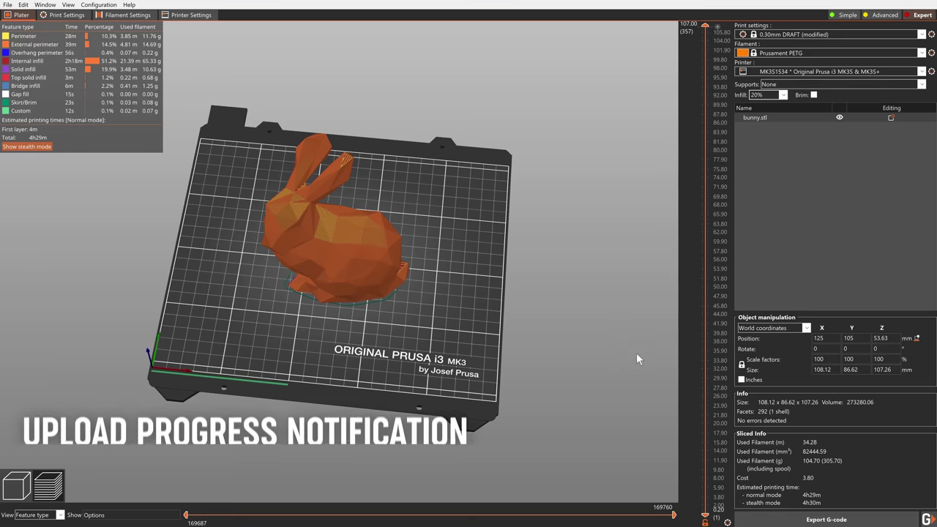
# Upload the bunny's G-code to the printer host, drag the bunny on the bed, and hide labels.
pyautogui.click(926, 519)
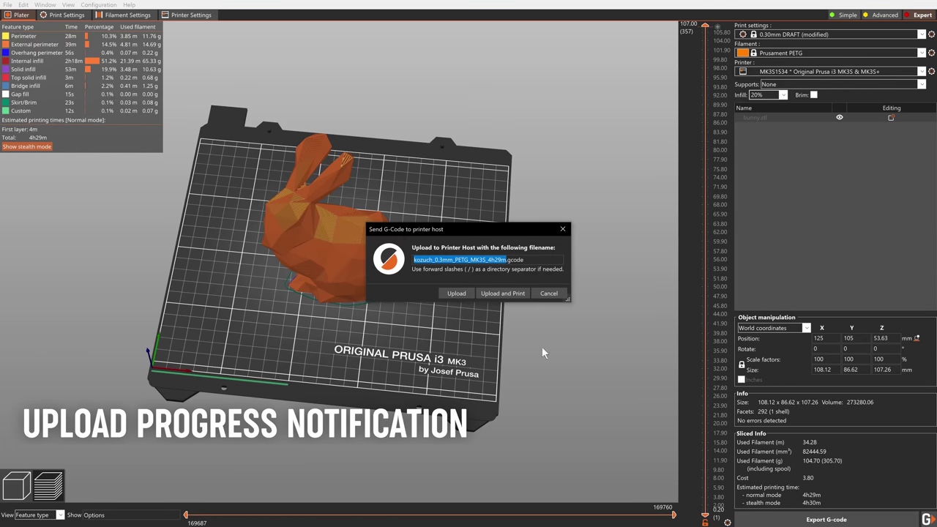
pyautogui.click(459, 294)
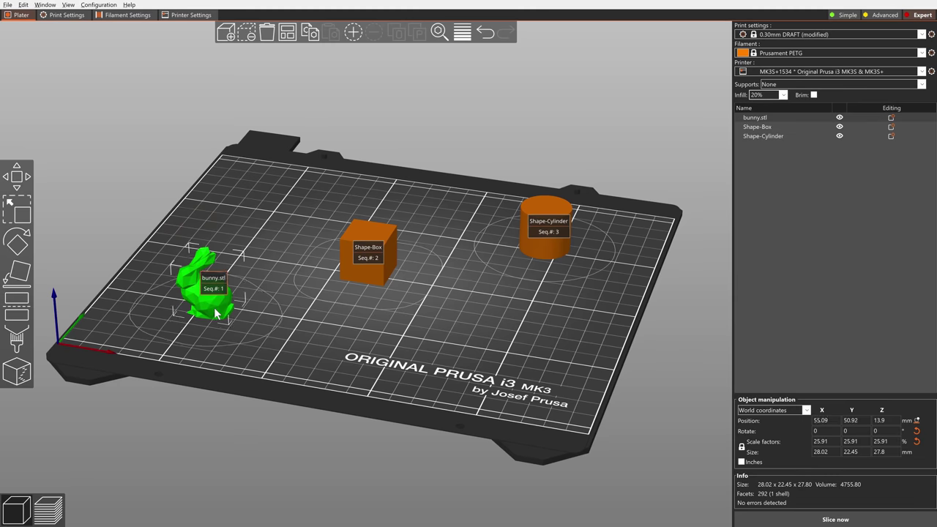
pyautogui.moveTo(214, 307)
pyautogui.mouseDown()
pyautogui.moveTo(253, 297)
pyautogui.moveTo(218, 303)
pyautogui.mouseUp()
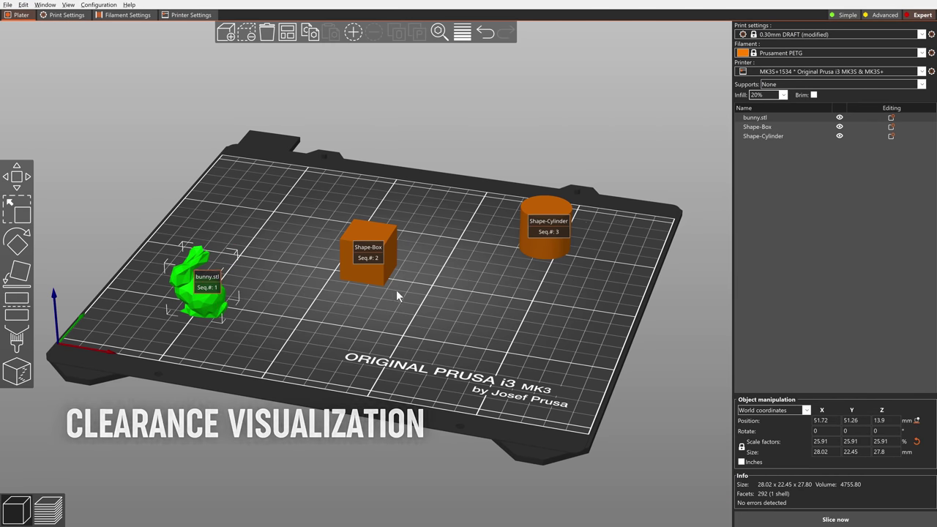
pyautogui.press('e')
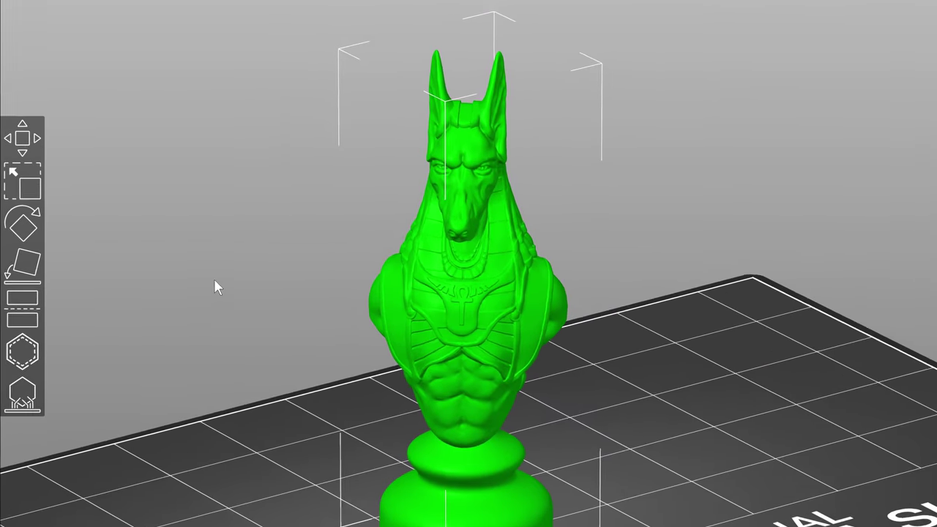
# Try Best surface quality, then Reduced overhang slopes auto-orientation on the Egyptian bust.
pyautogui.click(20, 244)
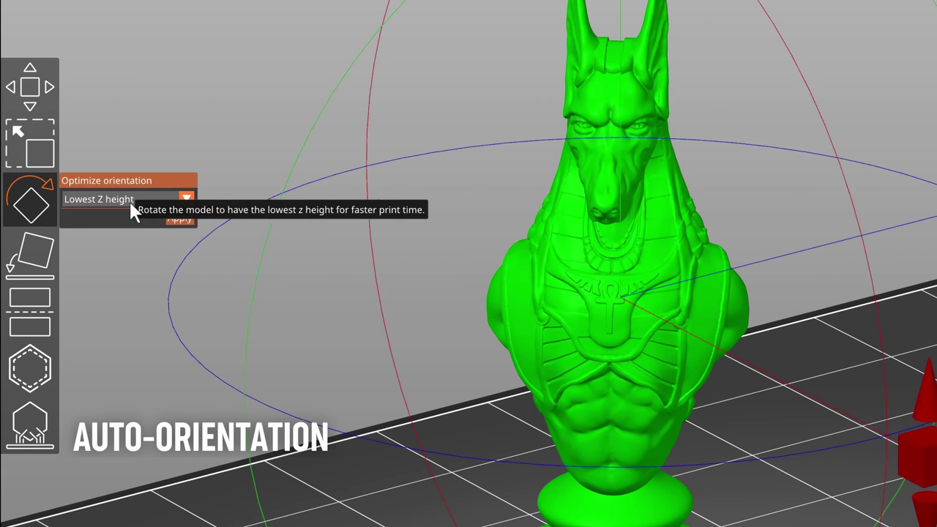
pyautogui.click(188, 201)
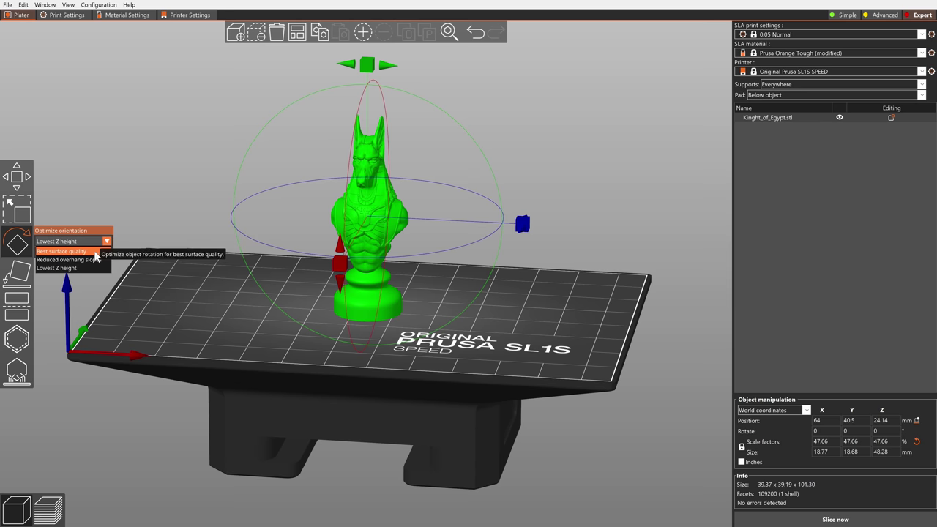
pyautogui.click(106, 216)
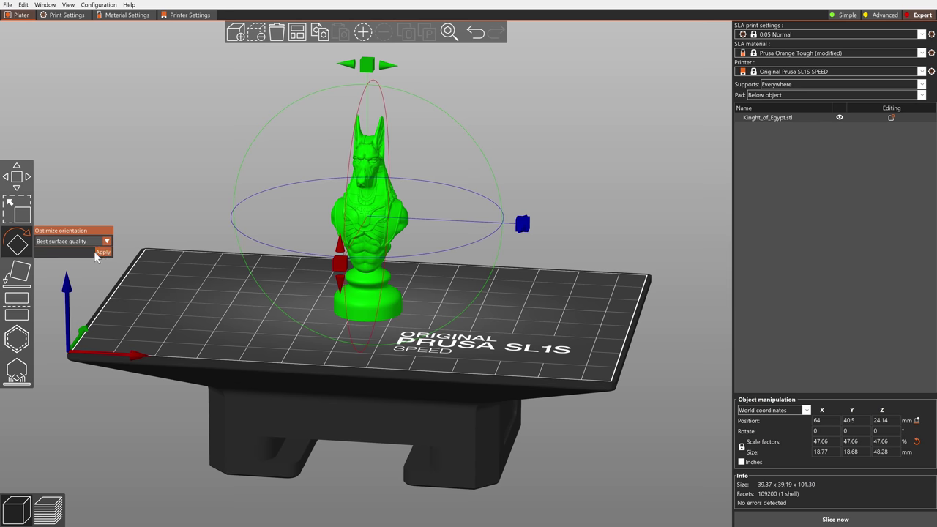
pyautogui.click(102, 252)
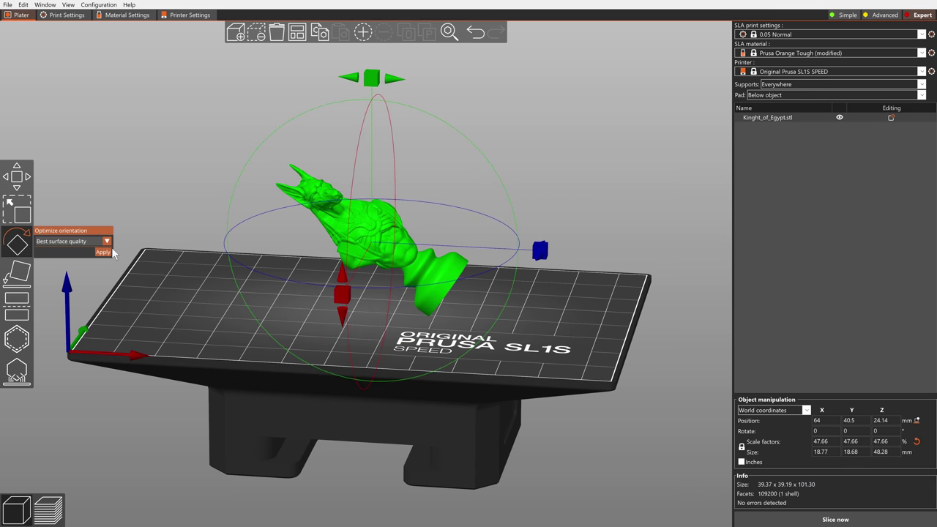
pyautogui.click(107, 242)
pyautogui.click(96, 259)
pyautogui.click(103, 253)
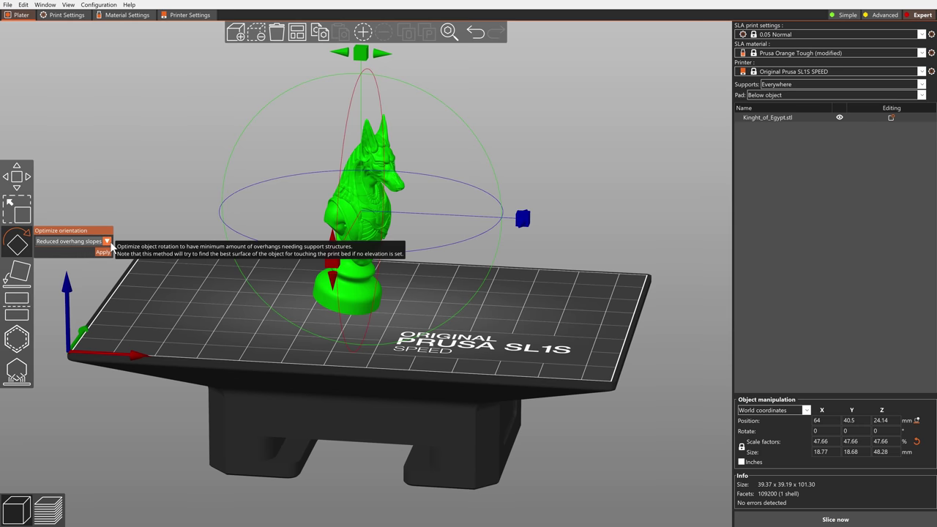
# Apply Lowest Z height orientation so the bust lies flat, only 17.02 mm tall.
pyautogui.click(107, 242)
pyautogui.click(95, 268)
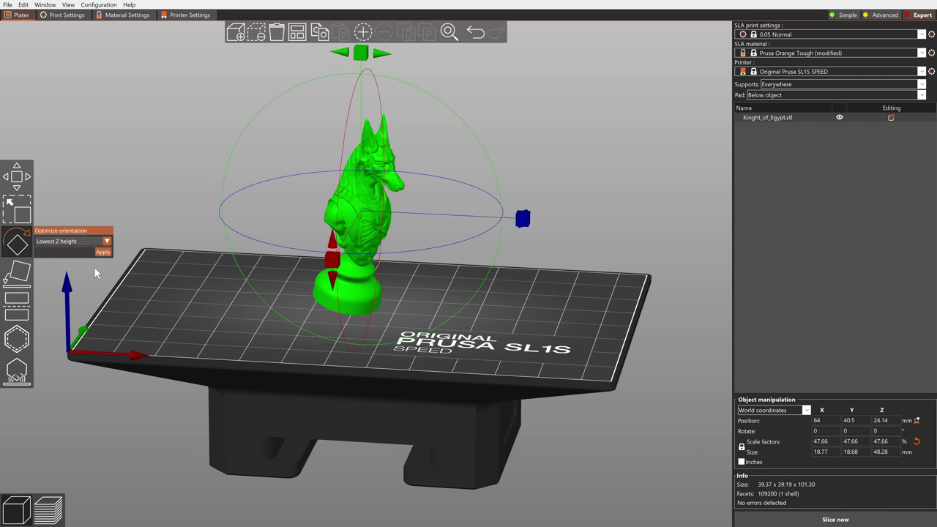
pyautogui.click(103, 254)
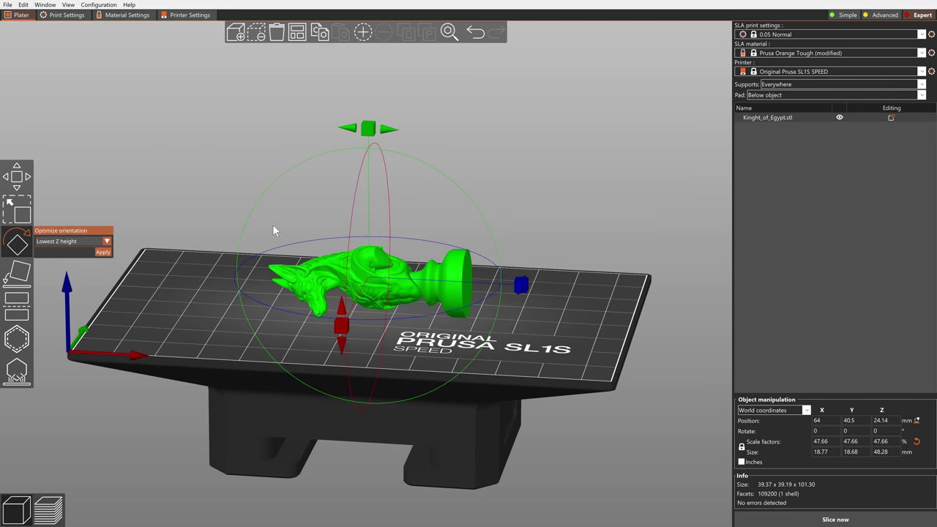
pyautogui.moveTo(263, 207); pyautogui.dragTo(279, 207)
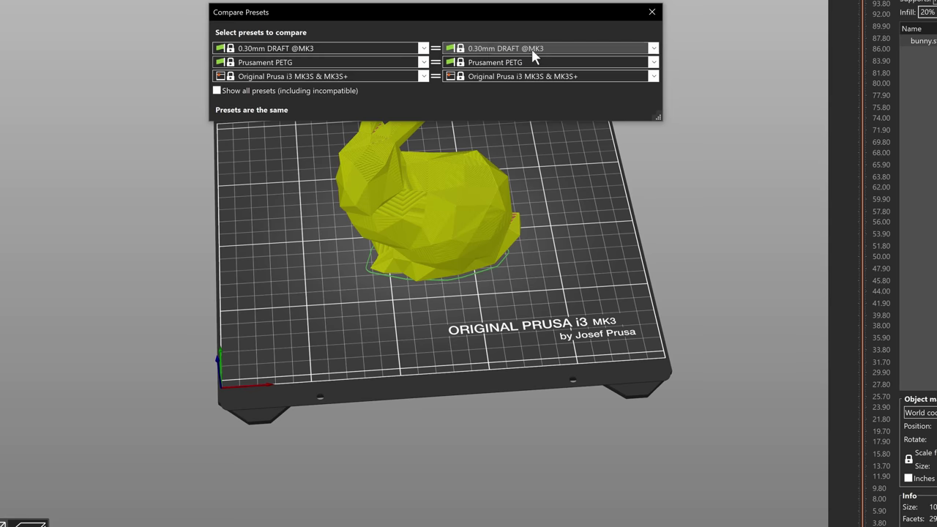
pyautogui.click(532, 48)
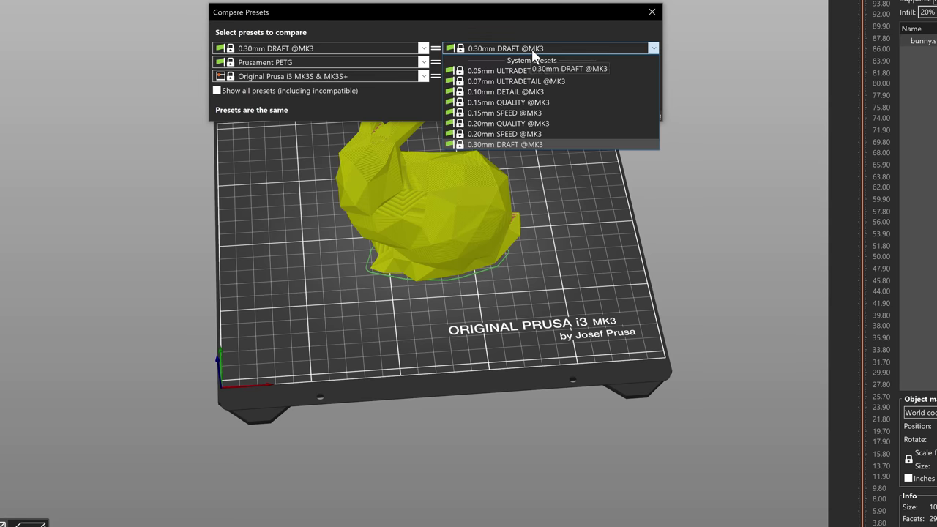
pyautogui.click(579, 125)
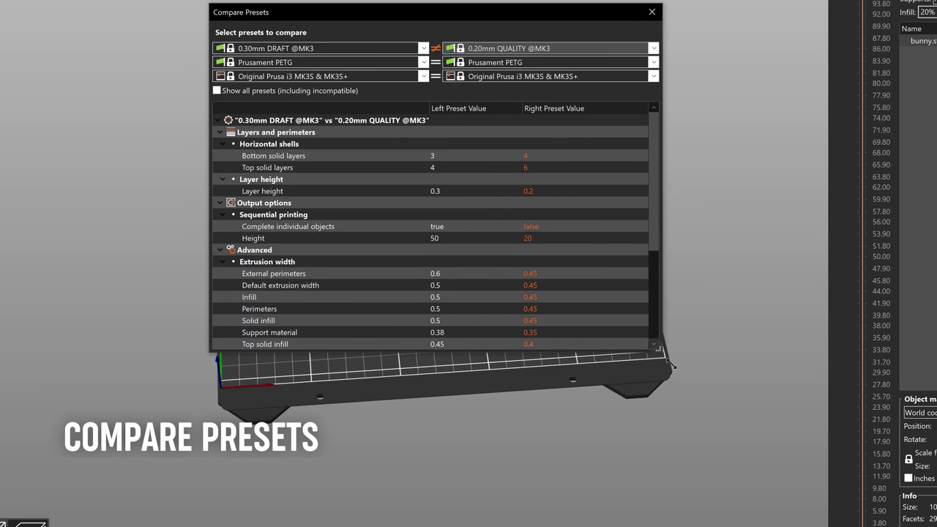
pyautogui.moveTo(671, 364); pyautogui.dragTo(665, 521)
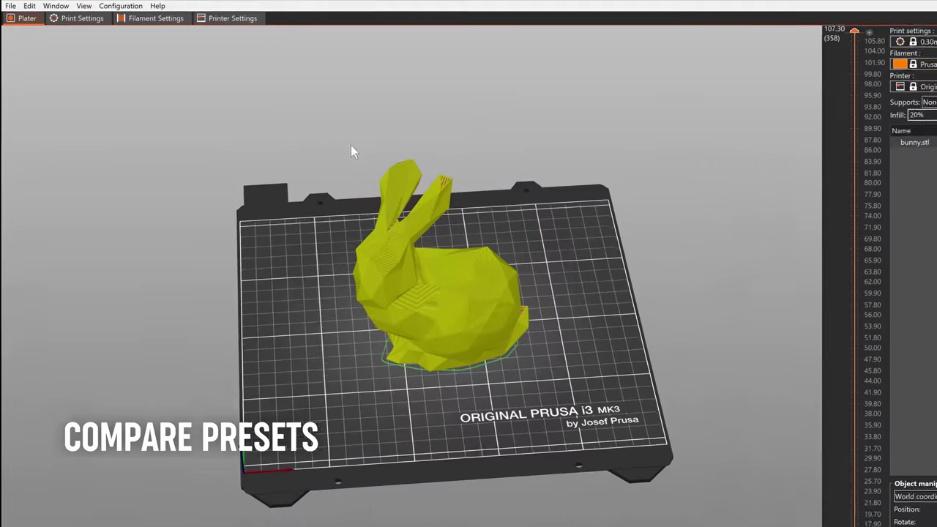
pyautogui.click(55, 5)
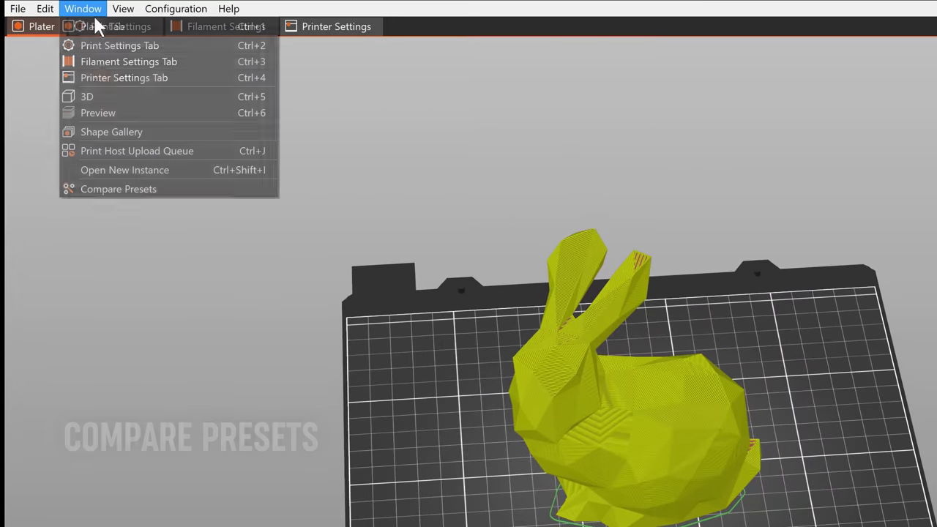
pyautogui.click(164, 194)
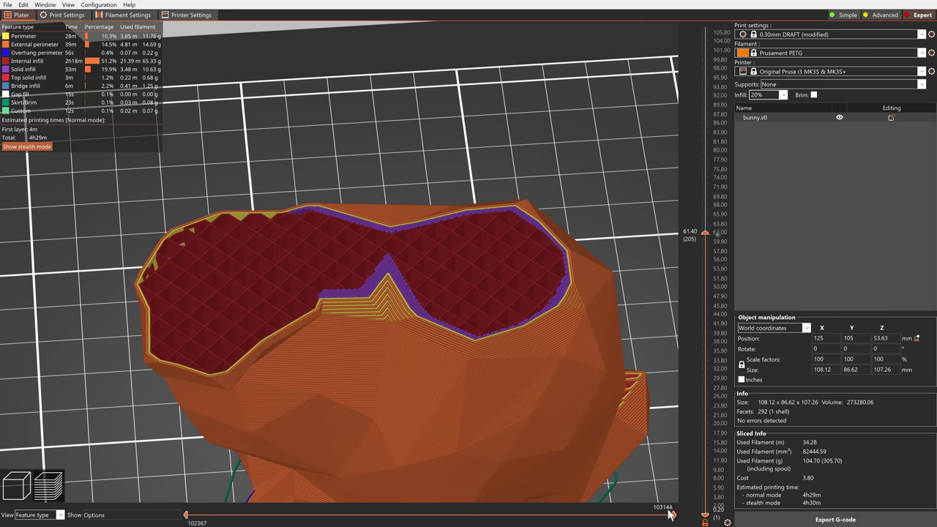
# Step back and forward through the layer's toolpath moves while the G-code listing follows.
pyautogui.press('Left')
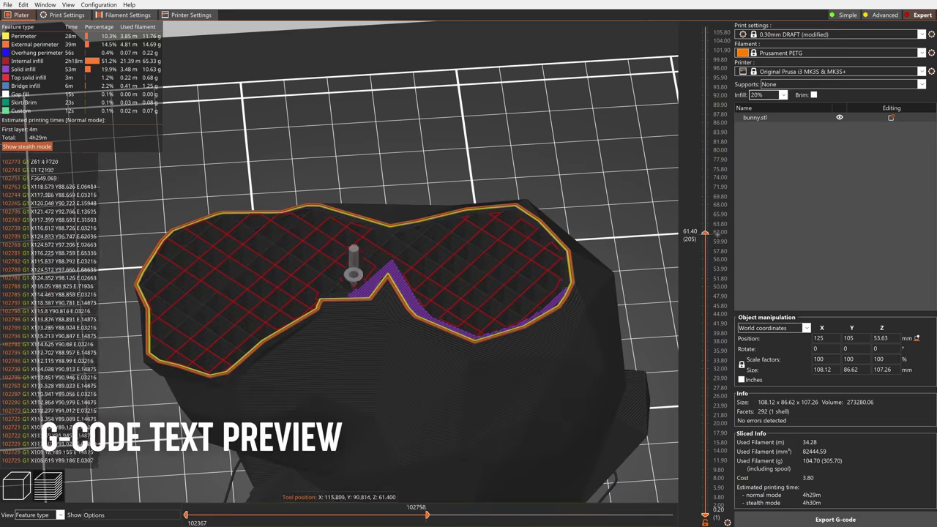
pyautogui.press('Right')
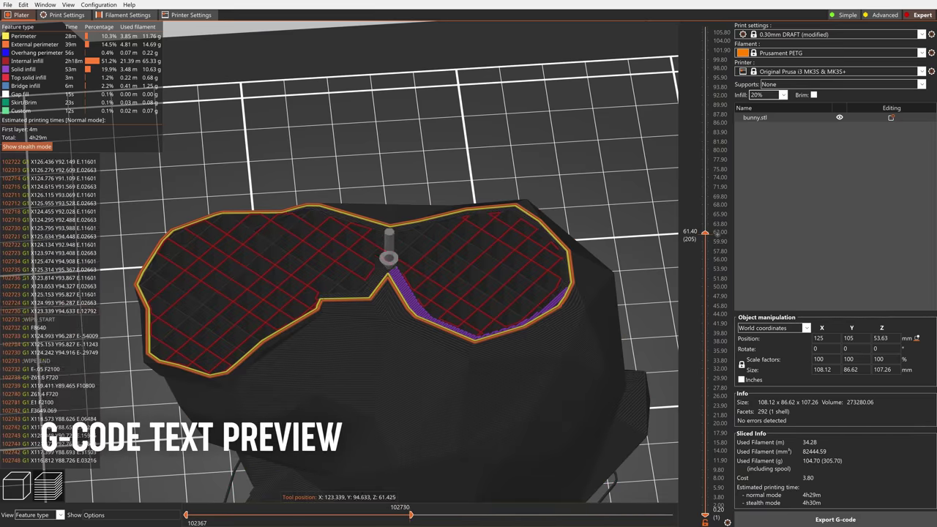
pyautogui.press('Right')
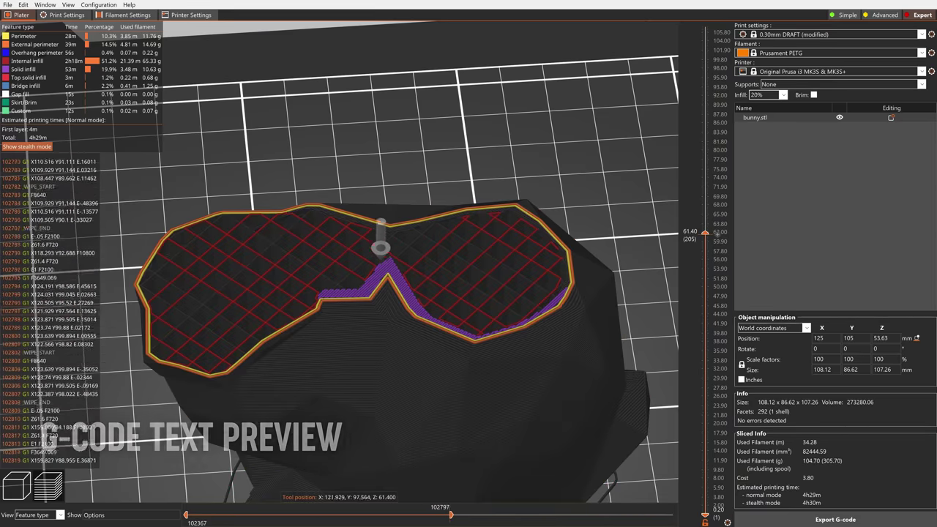
pyautogui.press('Right')
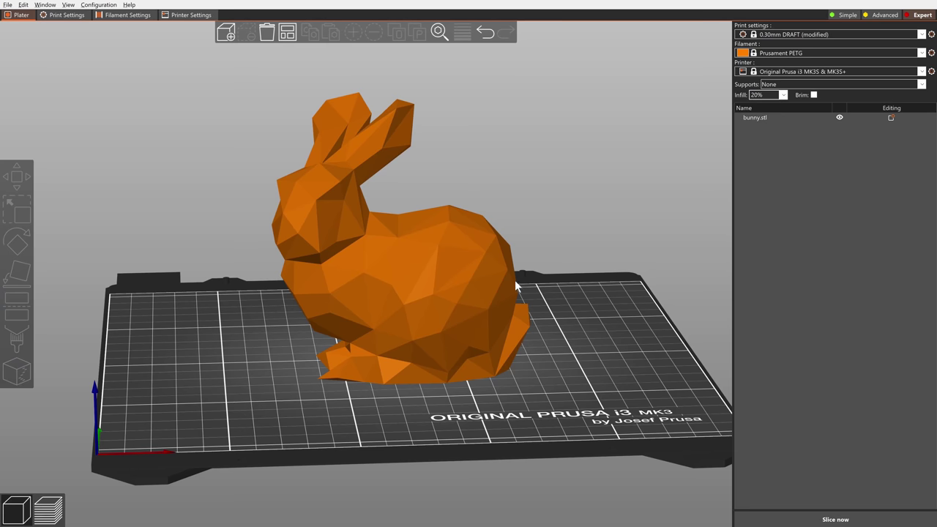
# Move the bunny down partly into the bed to Z 16.54.
pyautogui.click(503, 282)
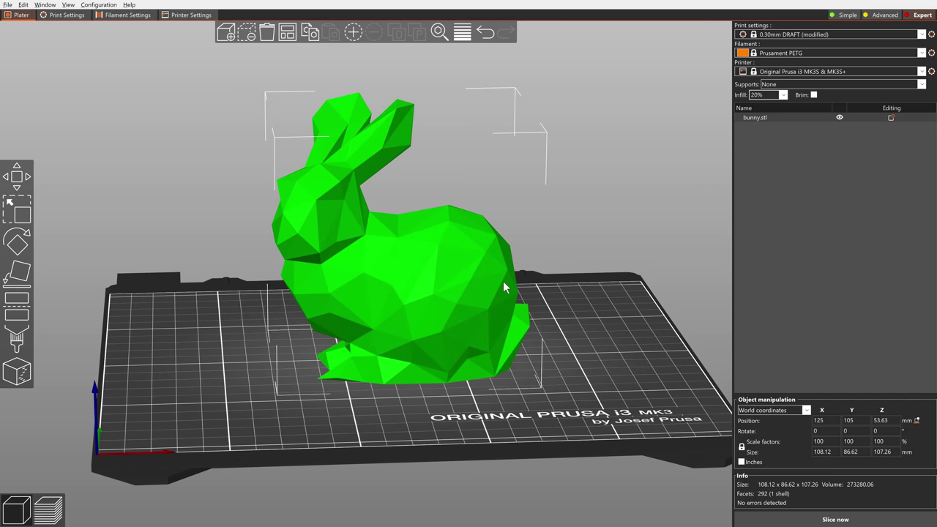
pyautogui.press('m')
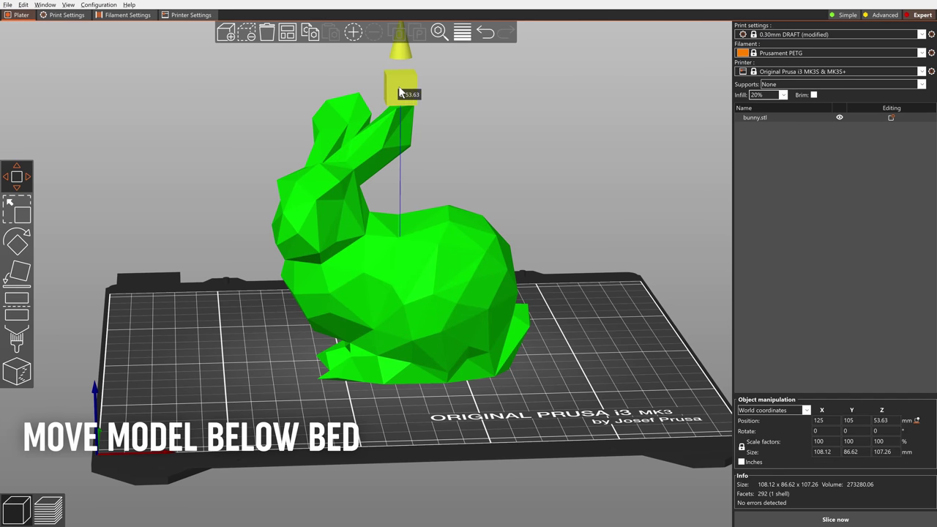
pyautogui.moveTo(399, 88); pyautogui.dragTo(397, 192)
pyautogui.moveTo(447, 216); pyautogui.dragTo(473, 293)
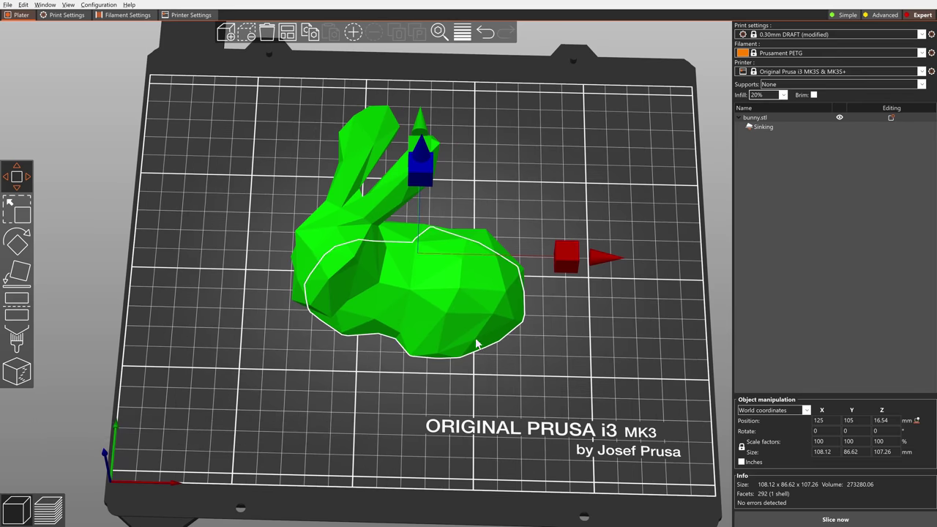
pyautogui.moveTo(489, 341); pyautogui.dragTo(530, 345)
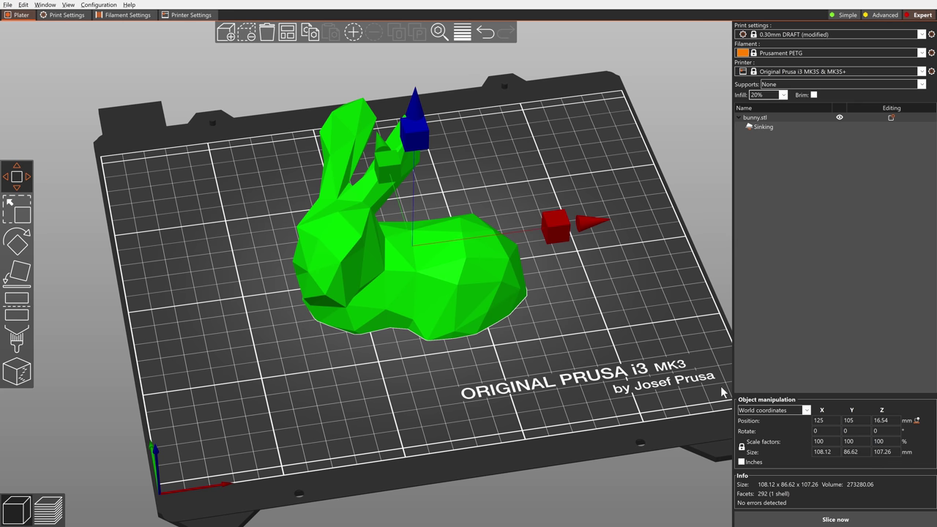
# Drop the sunken bunny back onto the bed with Drop to bed.
pyautogui.click(916, 422)
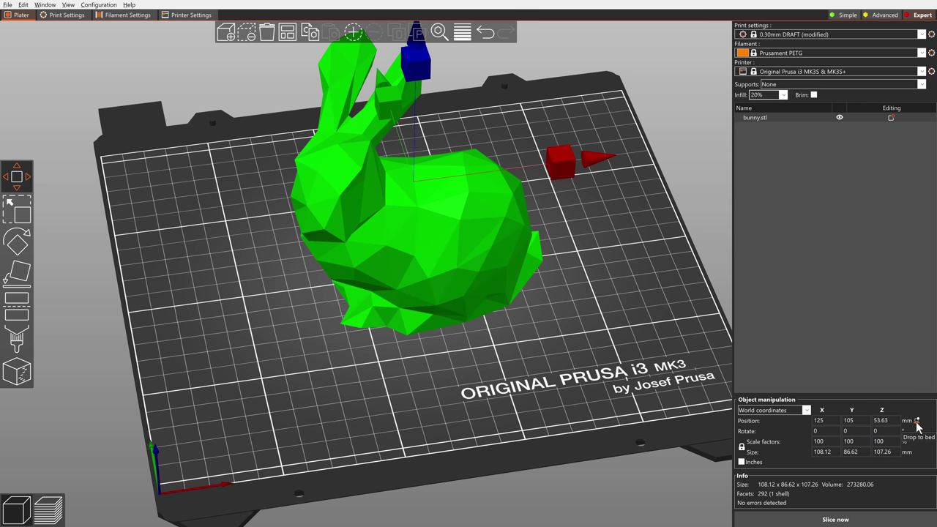
pyautogui.moveTo(705, 348); pyautogui.dragTo(627, 394)
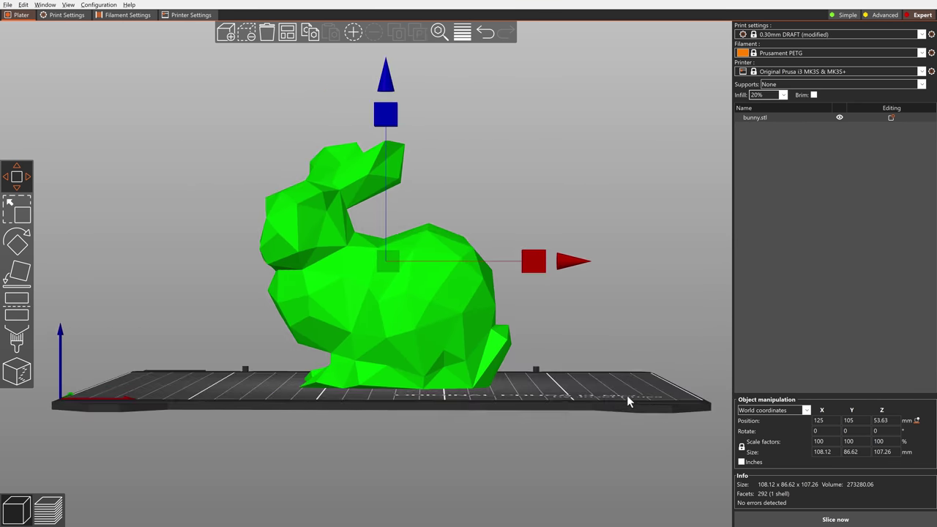
pyautogui.click(624, 343)
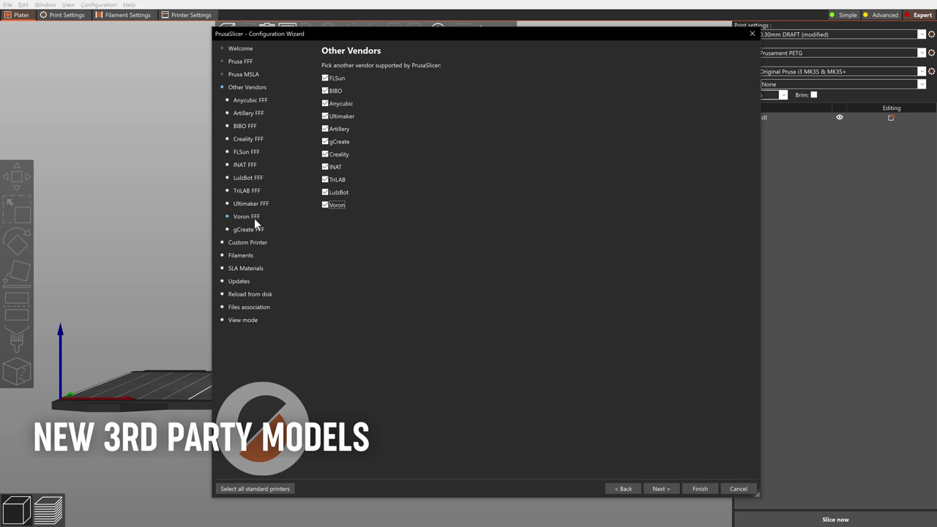
# Browse the Voron printer models, then make the bunny and knight non-printable and slice.
pyautogui.click(247, 218)
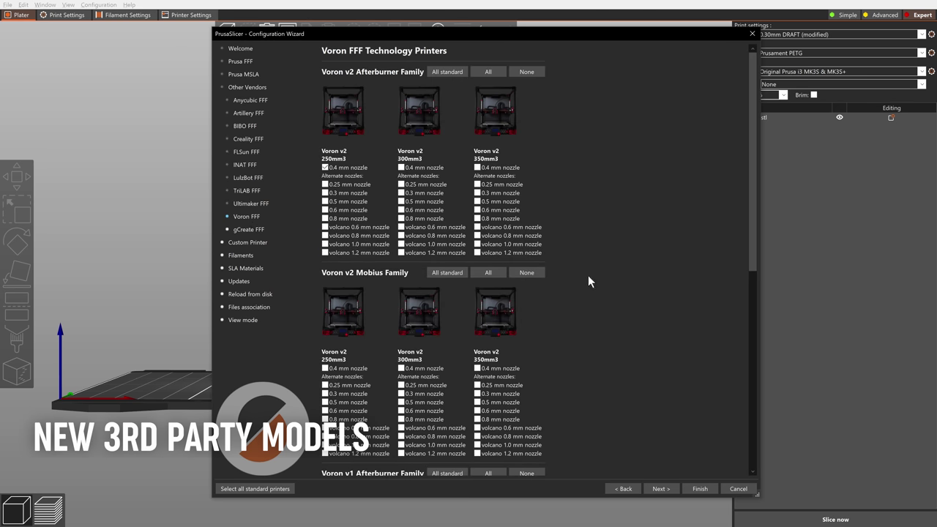
pyautogui.scroll(-10, 588, 276)
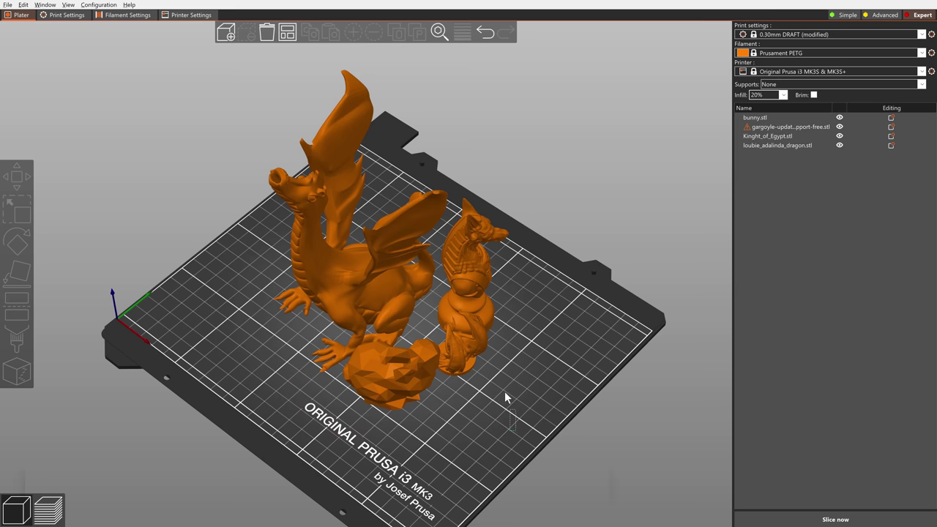
pyautogui.keyDown('shift'); pyautogui.moveTo(505, 398); pyautogui.dragTo(432, 324); pyautogui.keyUp('shift')
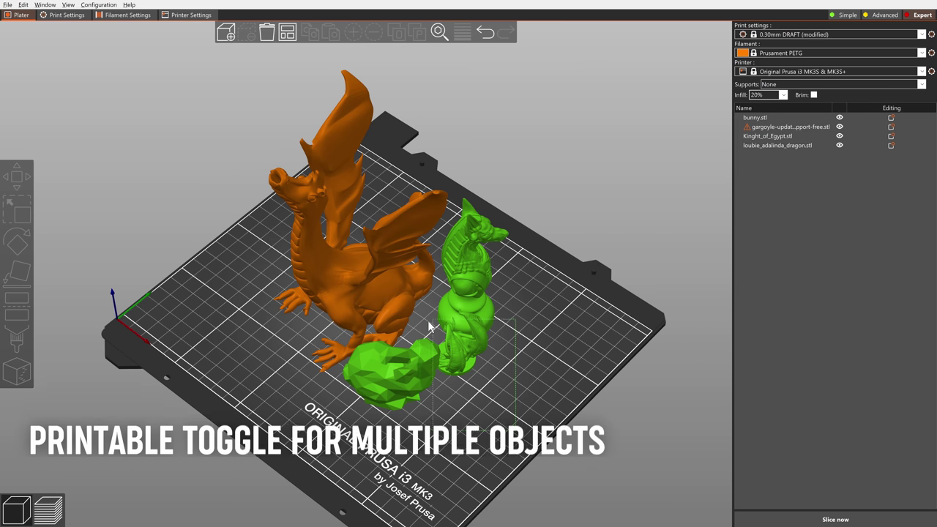
pyautogui.rightClick(460, 317)
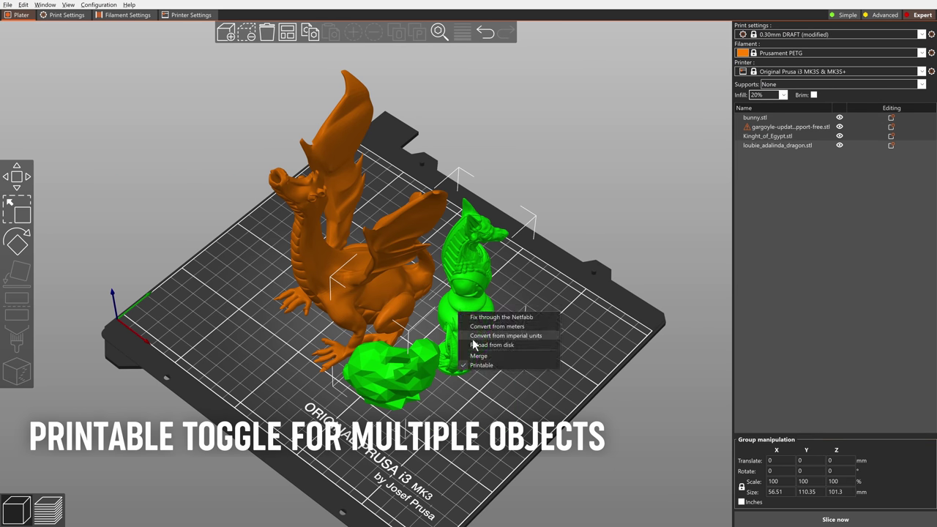
pyautogui.click(480, 365)
pyautogui.moveTo(491, 375); pyautogui.dragTo(500, 392)
pyautogui.press('Tab')
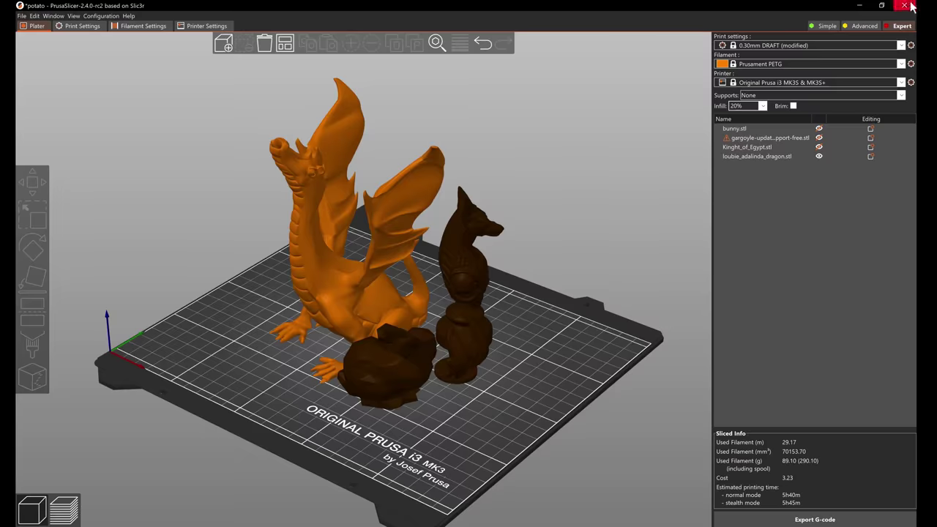
# Set the support-painting overhang angle to 35° and the brush size to 5.
pyautogui.click(906, 5)
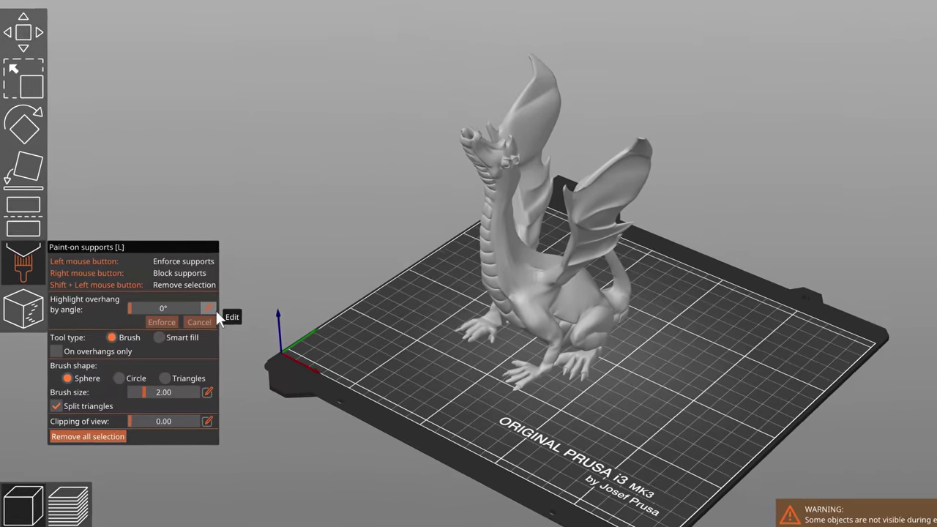
pyautogui.click(209, 309)
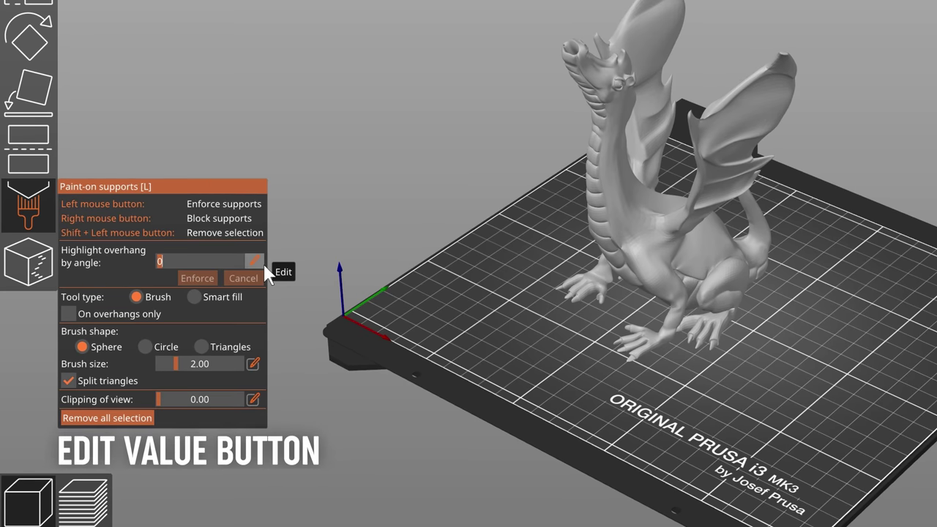
pyautogui.write('35')
pyautogui.click(263, 265)
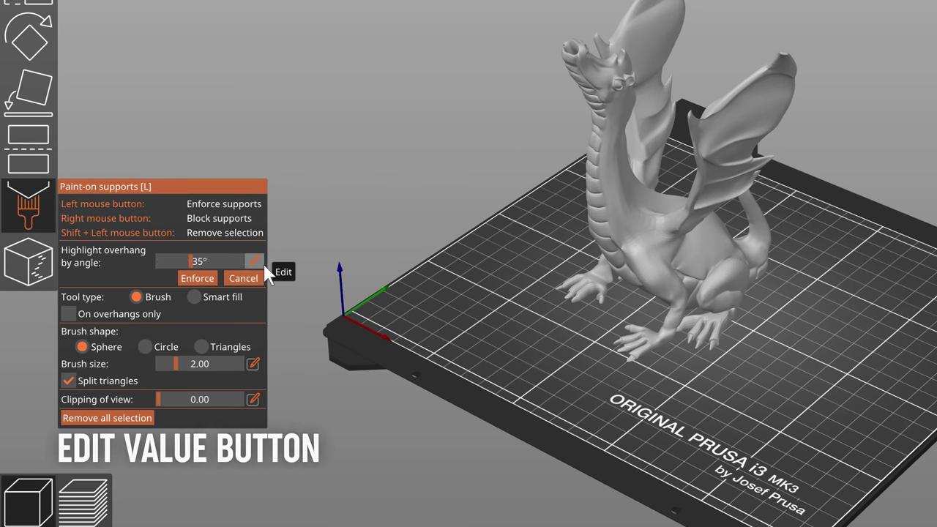
pyautogui.click(256, 363)
pyautogui.write('5')
pyautogui.click(256, 363)
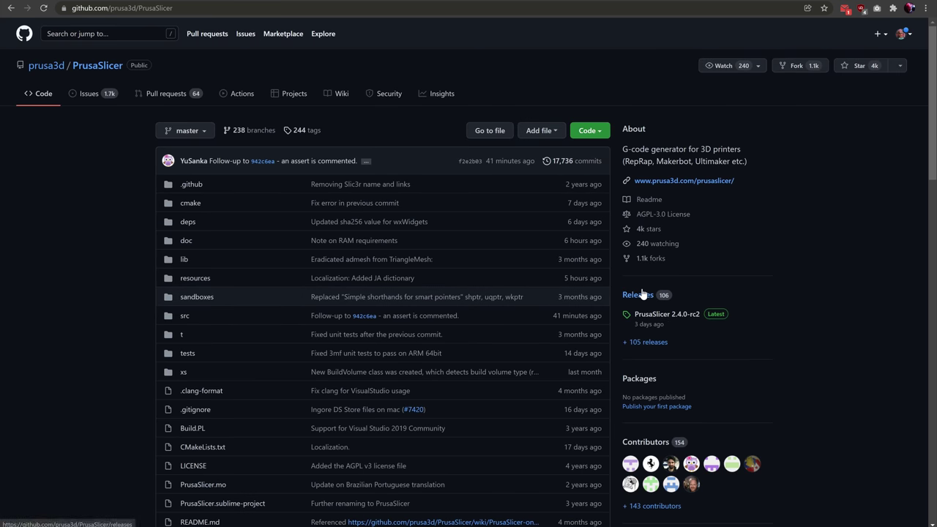
# Open the PrusaSlicer 2.4.0-alpha1 release notes from the Releases list and scroll through them.
pyautogui.click(640, 294)
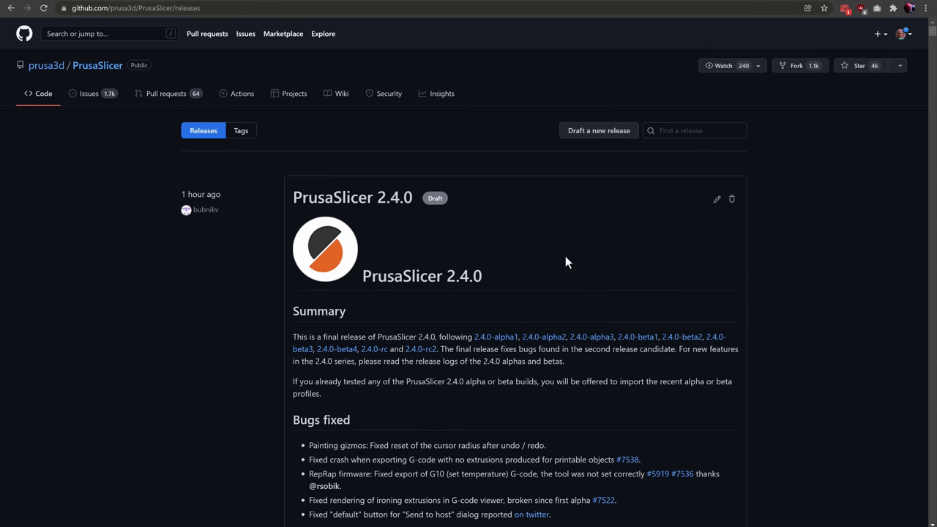
pyautogui.scroll(-2, 565, 256)
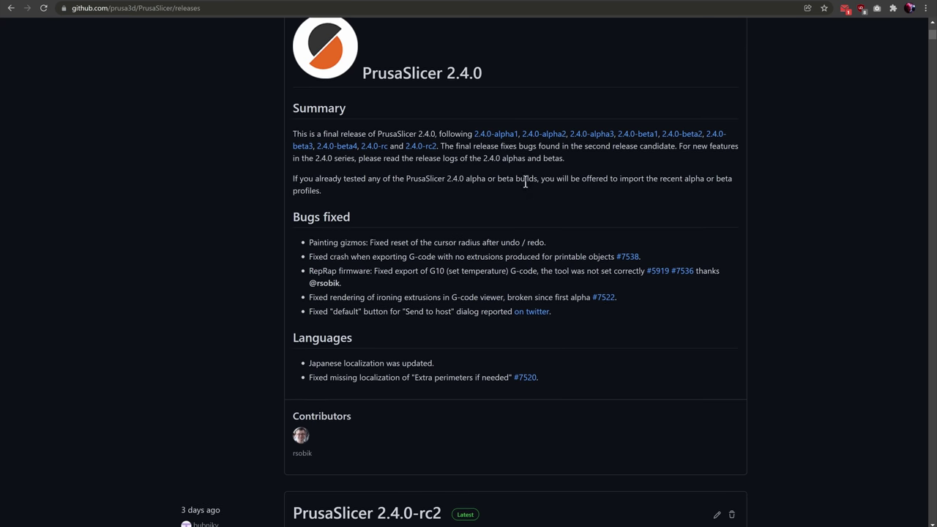
pyautogui.click(498, 134)
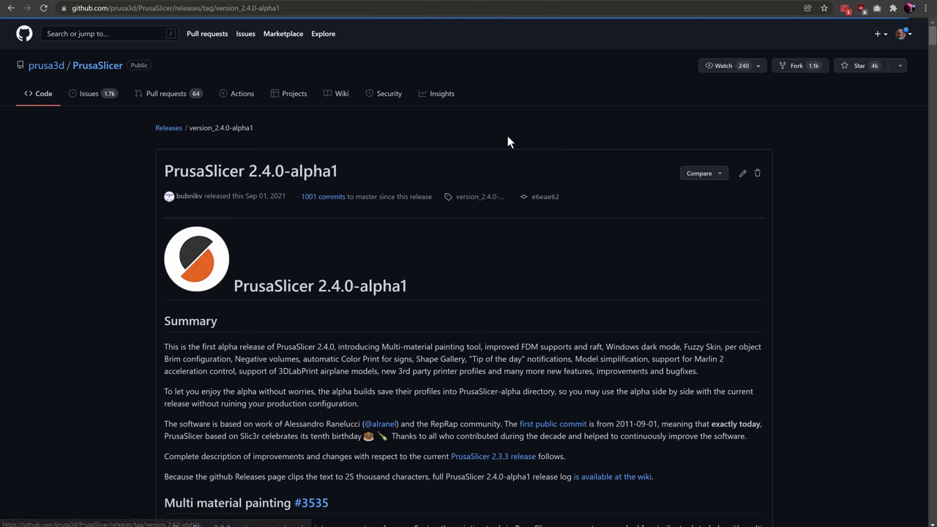
pyautogui.scroll(-1, 498, 146)
pyautogui.scroll(-7, 502, 172)
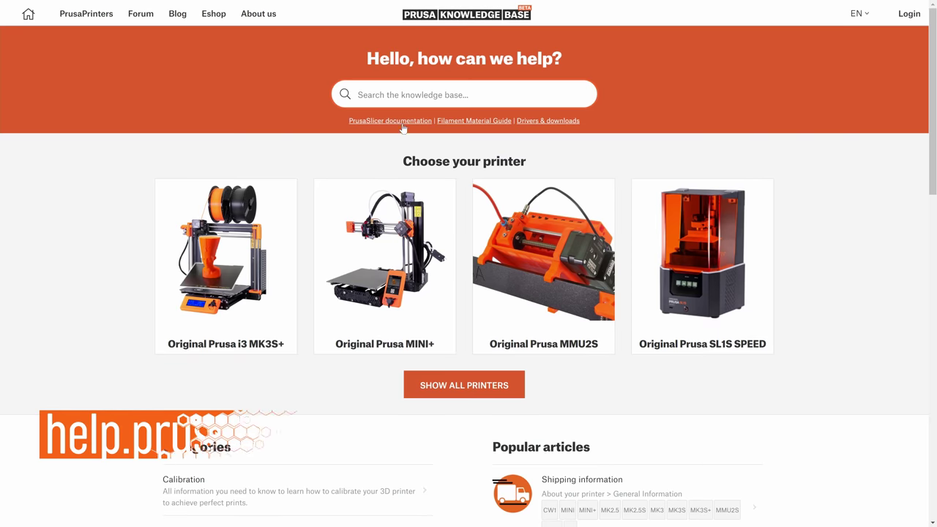
# Go to the PrusaSlicer documentation and open Simplify mesh under Advanced features.
pyautogui.click(398, 122)
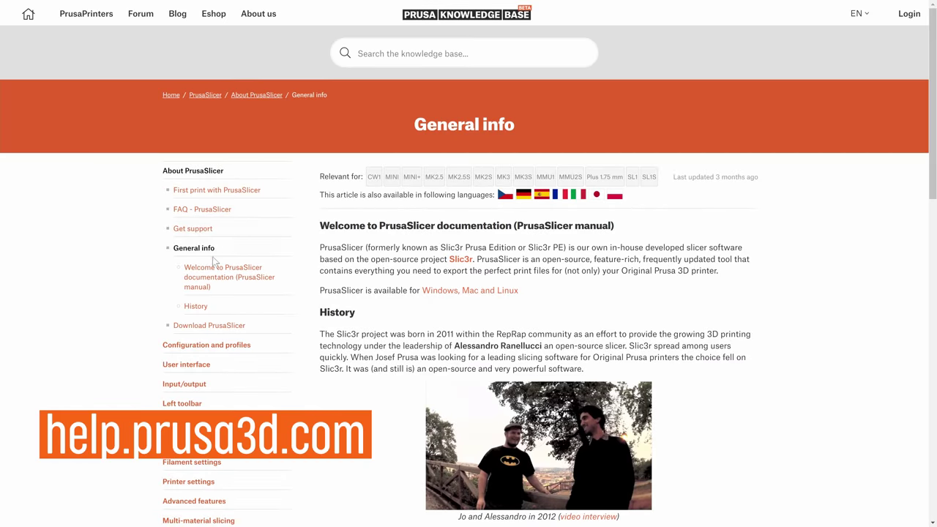
pyautogui.scroll(-3, 211, 267)
pyautogui.click(208, 368)
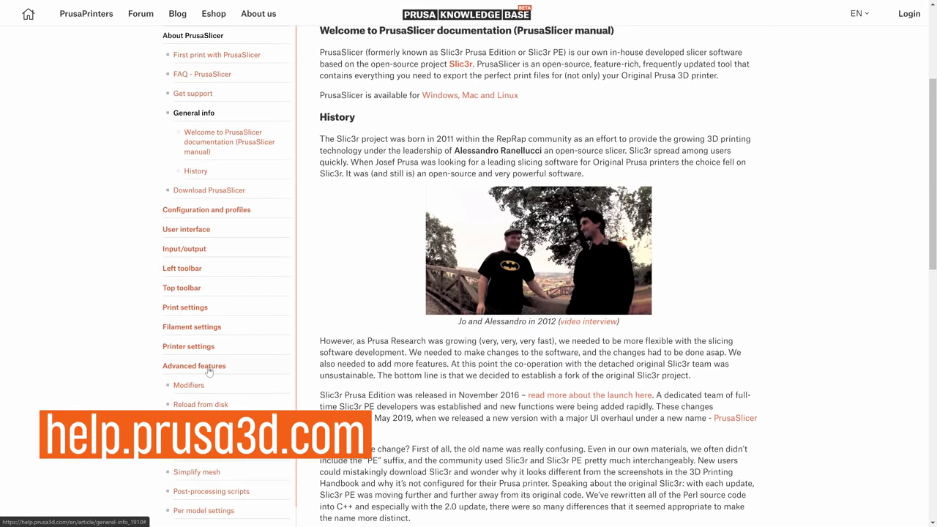
pyautogui.click(219, 429)
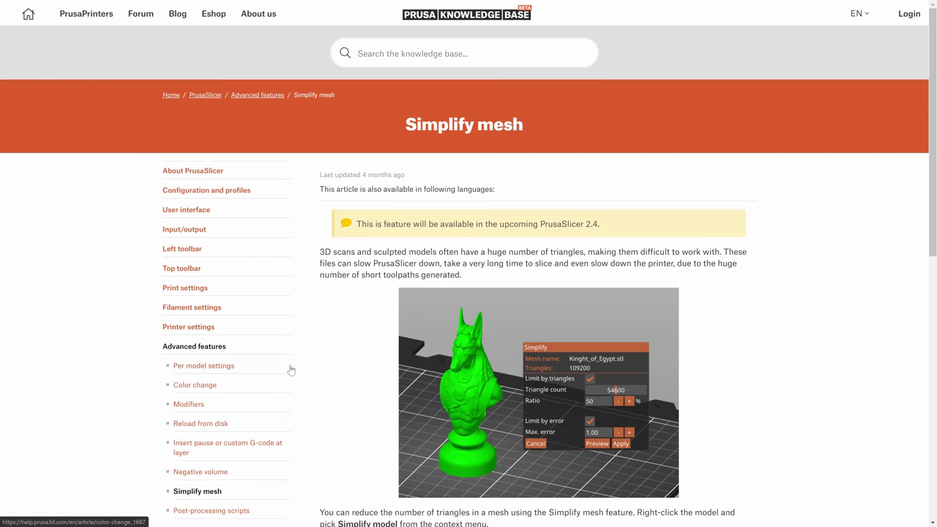